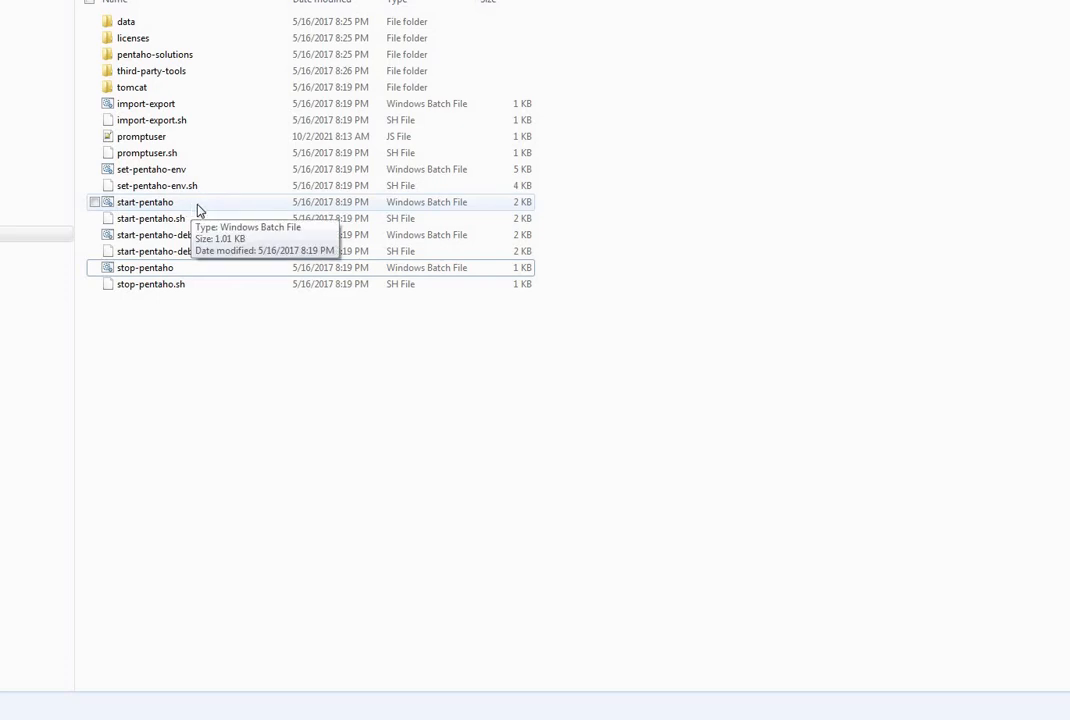
Step: Bring up the running Tomcat console and look through its server log output
mouse_move(1066, 717)
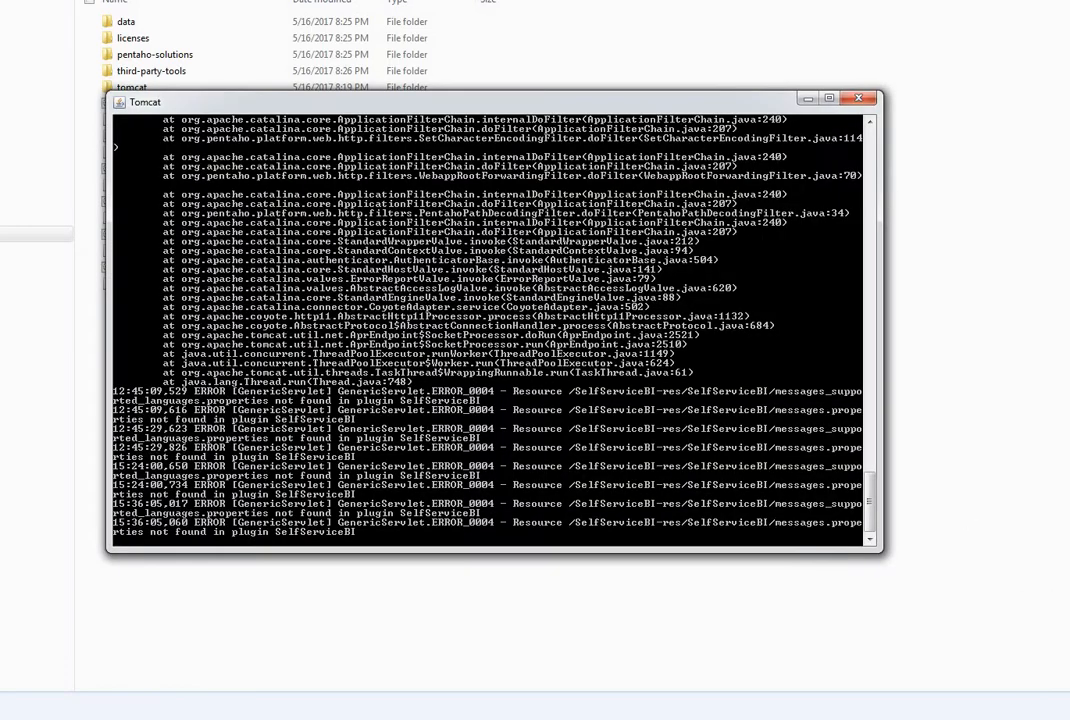
left_click(1058, 660)
left_click(870, 468)
left_click(869, 497)
left_click_drag(873, 487, 883, 146)
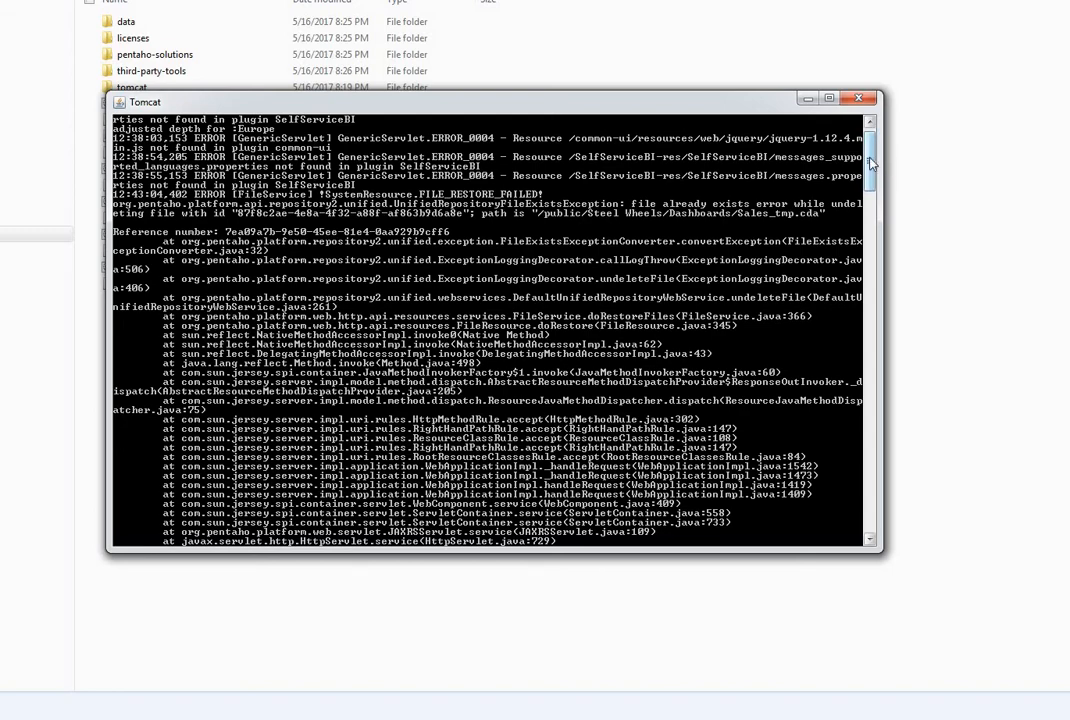
left_click_drag(875, 150, 871, 423)
left_click(959, 420)
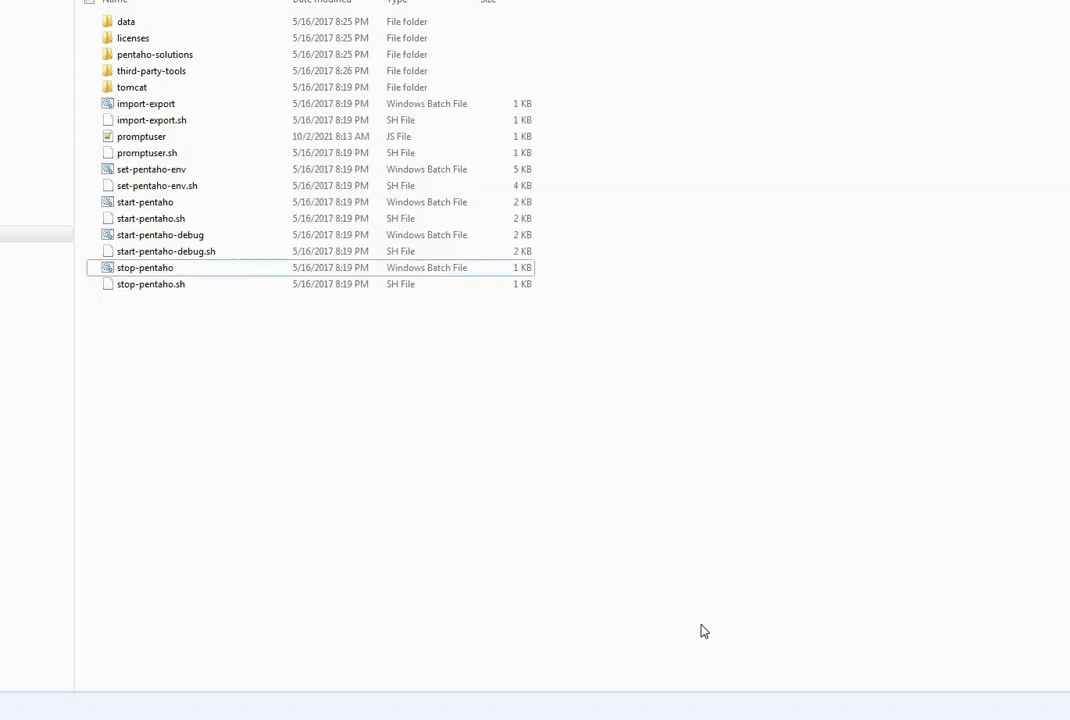
Step: Switch to the Pentaho User Console in Chrome and log in with the saved administrator credentials, dismissing any pop-ups
left_click(535, 717)
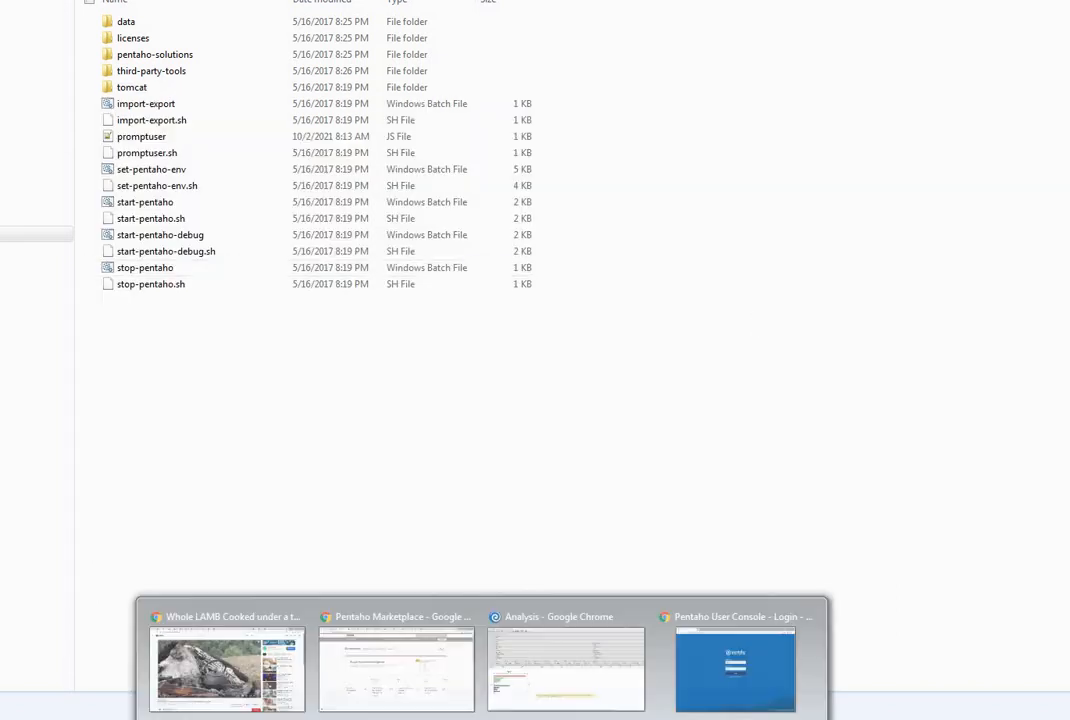
left_click(750, 677)
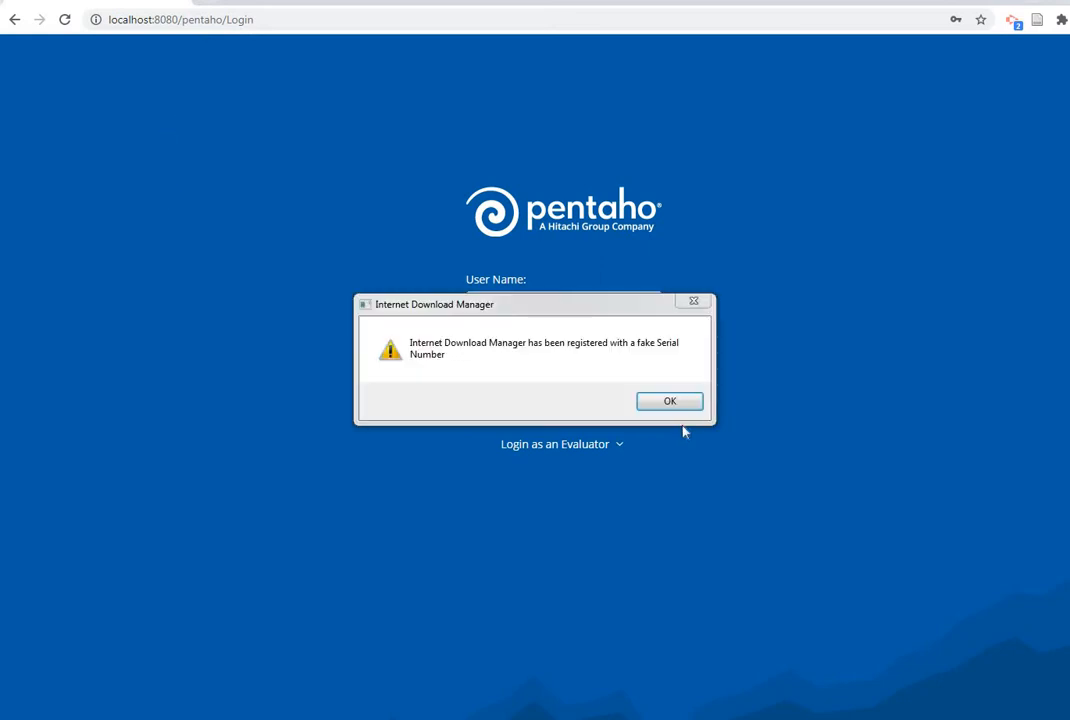
left_click(670, 403)
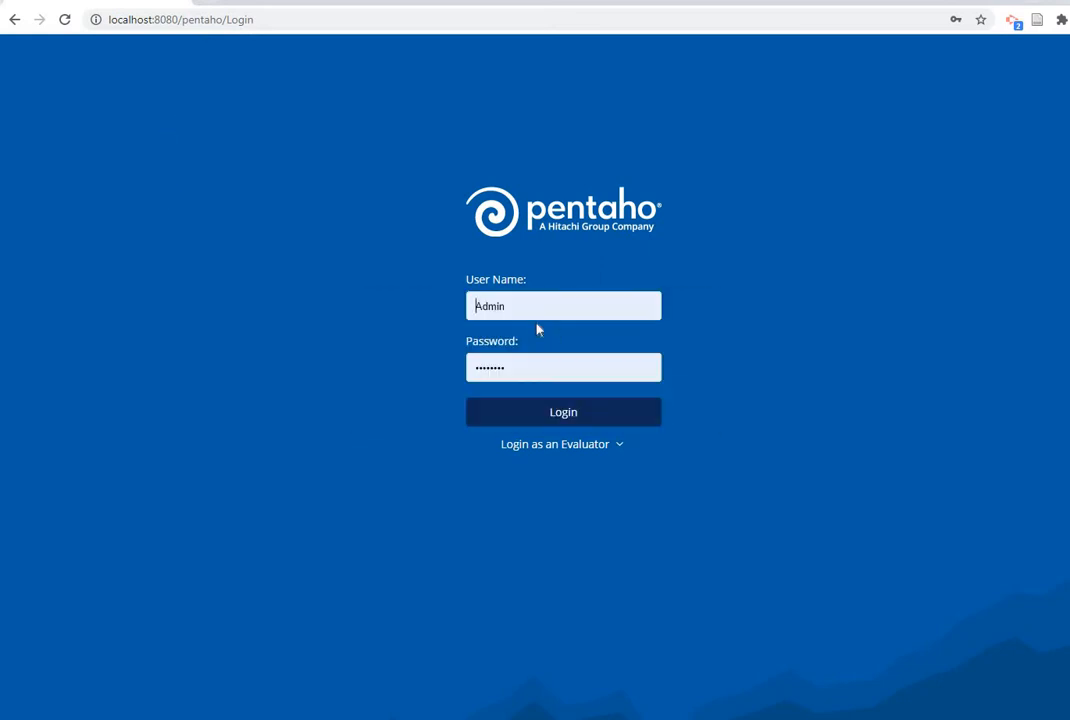
left_click(612, 452)
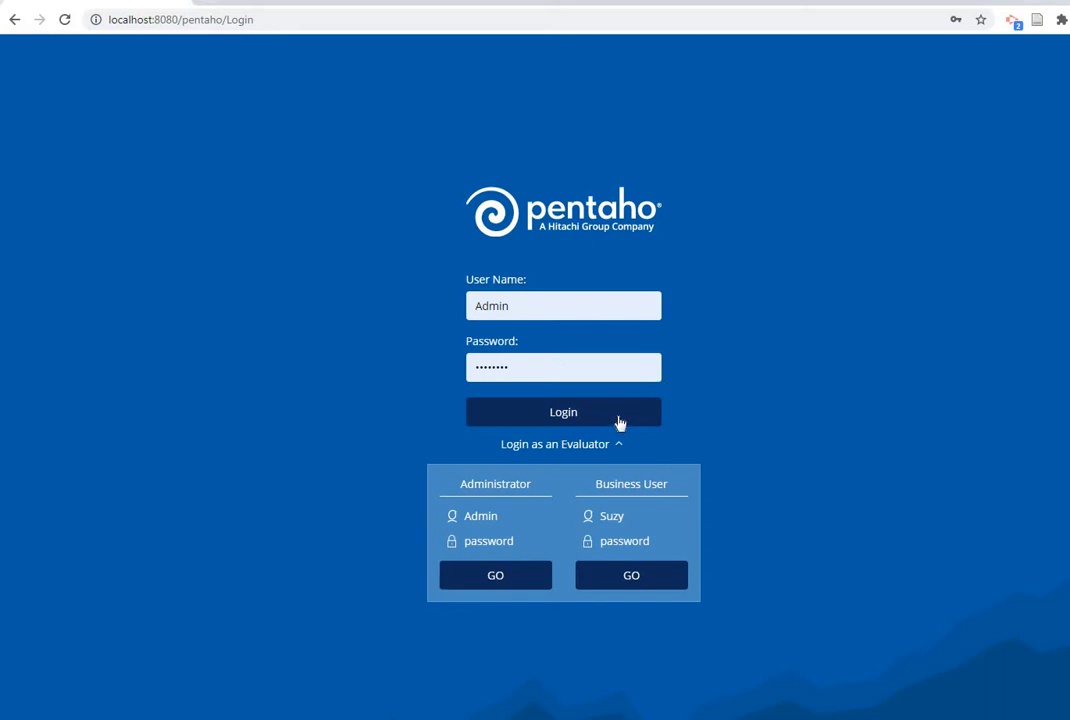
left_click(576, 424)
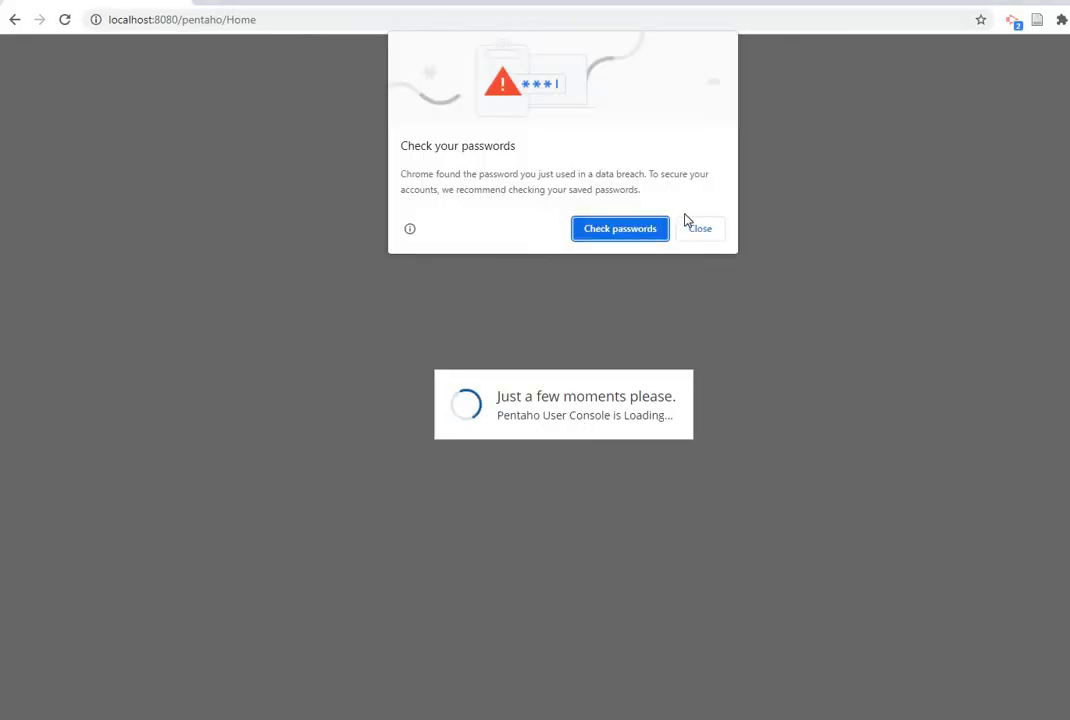
left_click(694, 231)
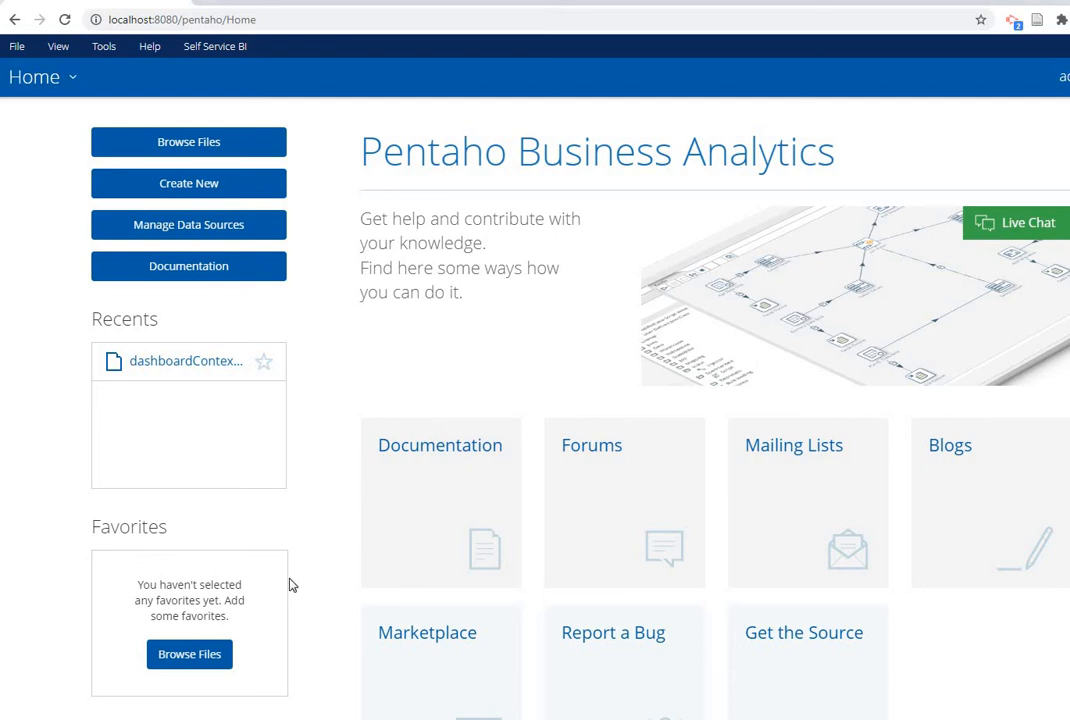
Step: Open a new JPivot view to check which schemas it offers, and return to the Home page
left_click(237, 190)
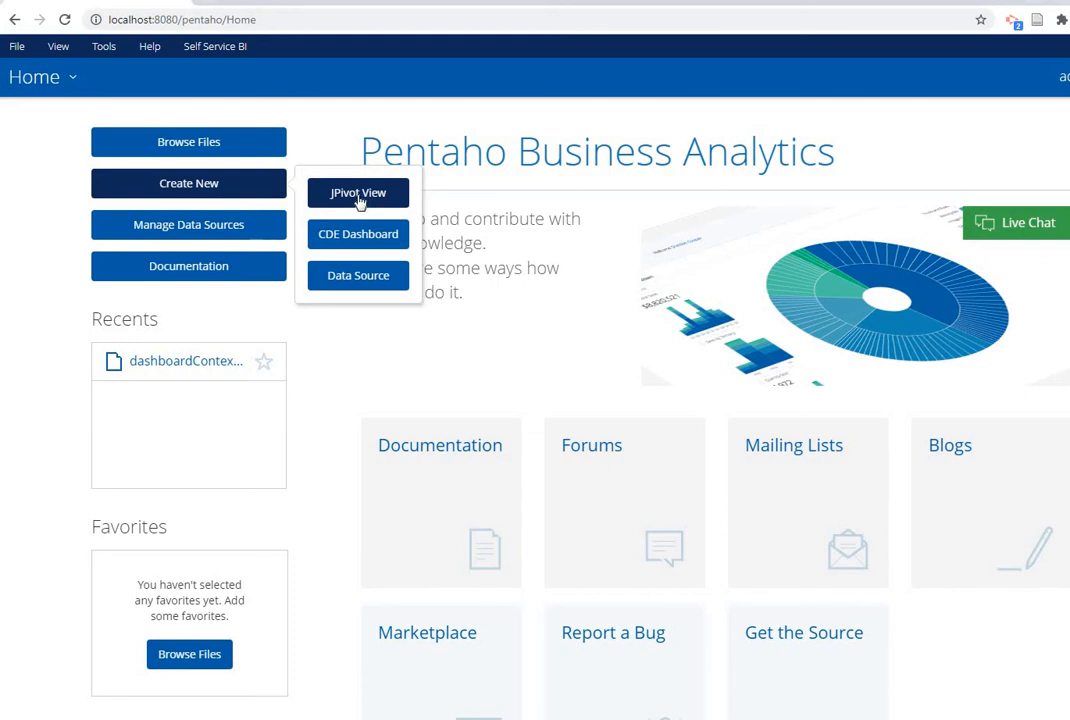
left_click(360, 198)
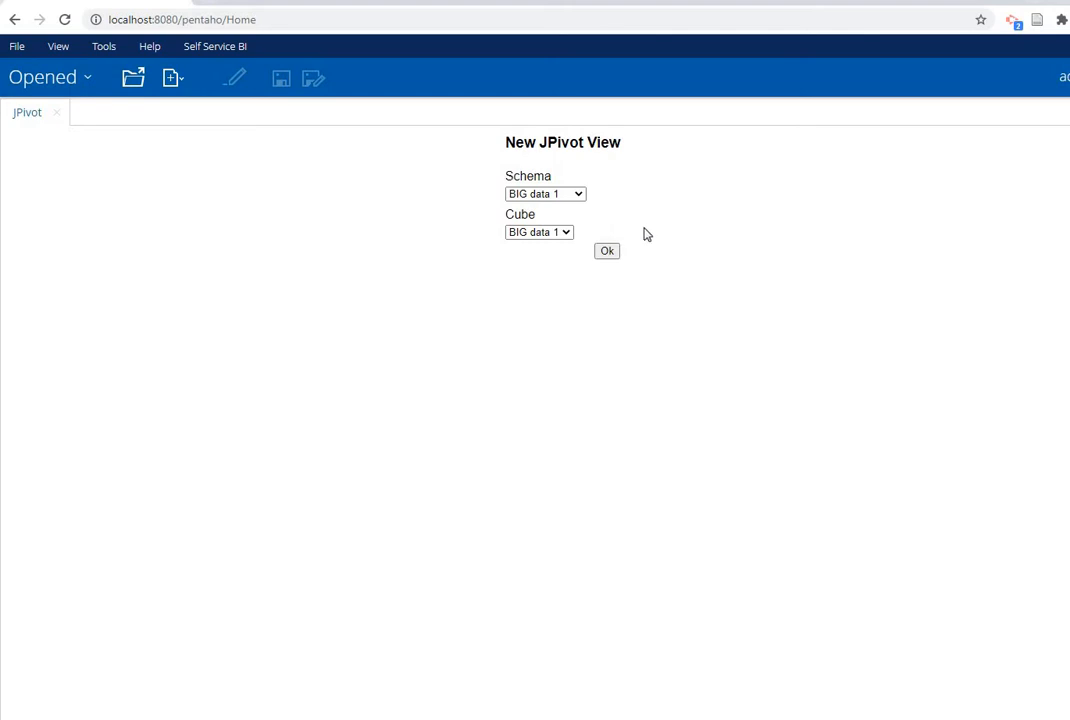
left_click(576, 196)
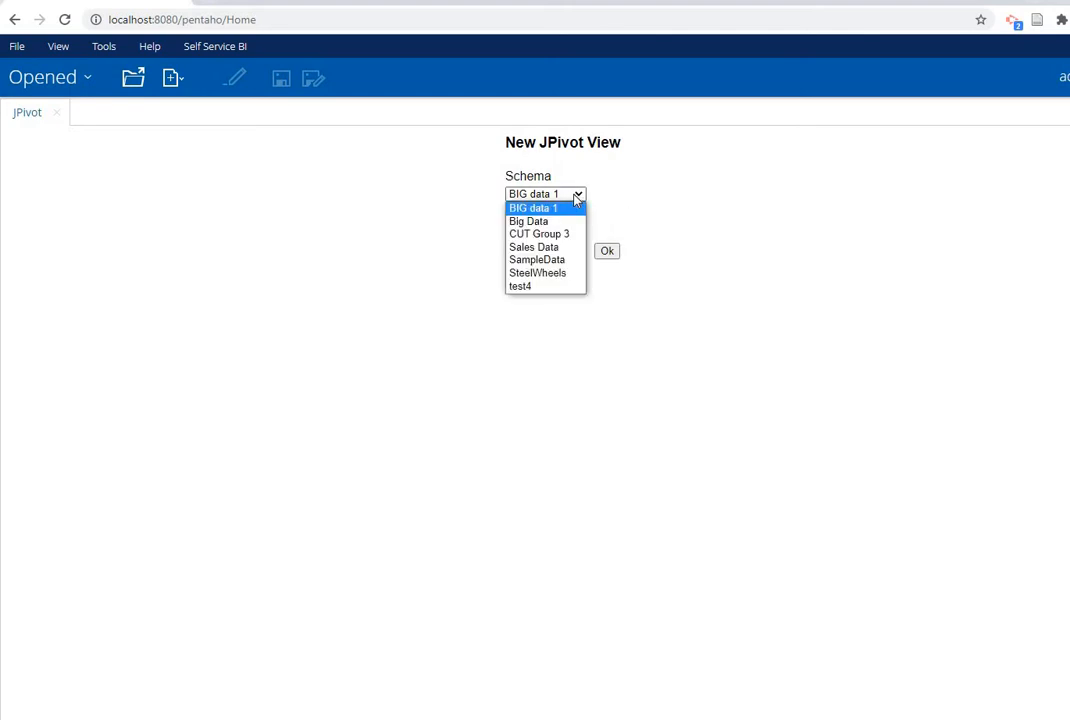
left_click(617, 279)
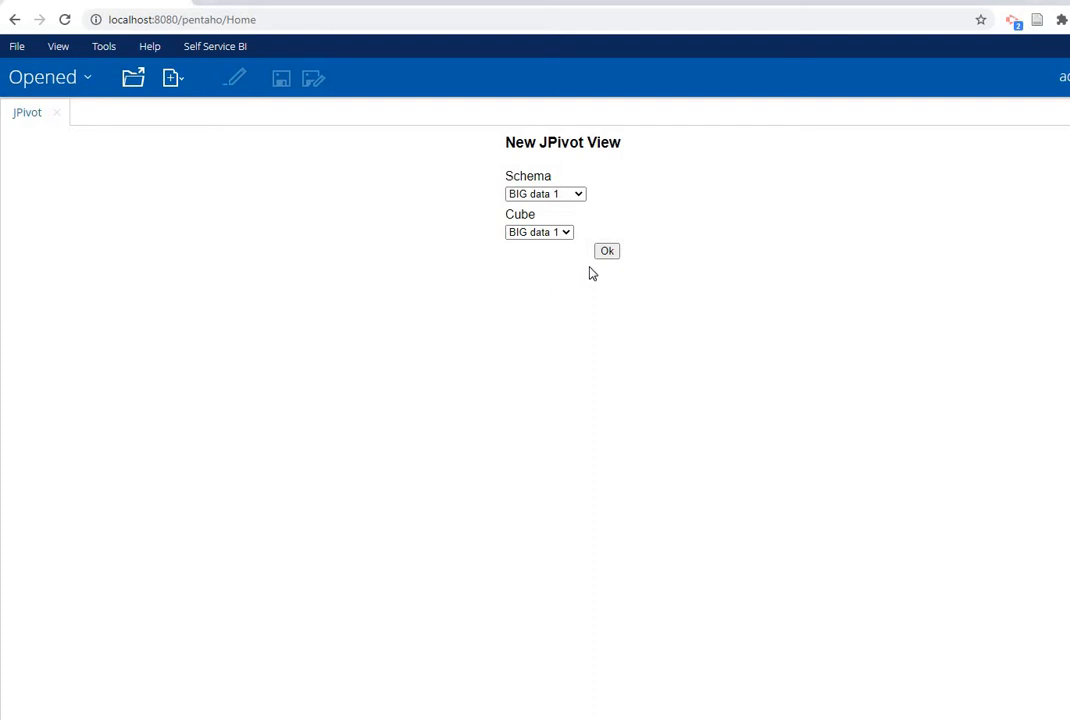
left_click(73, 77)
left_click(50, 112)
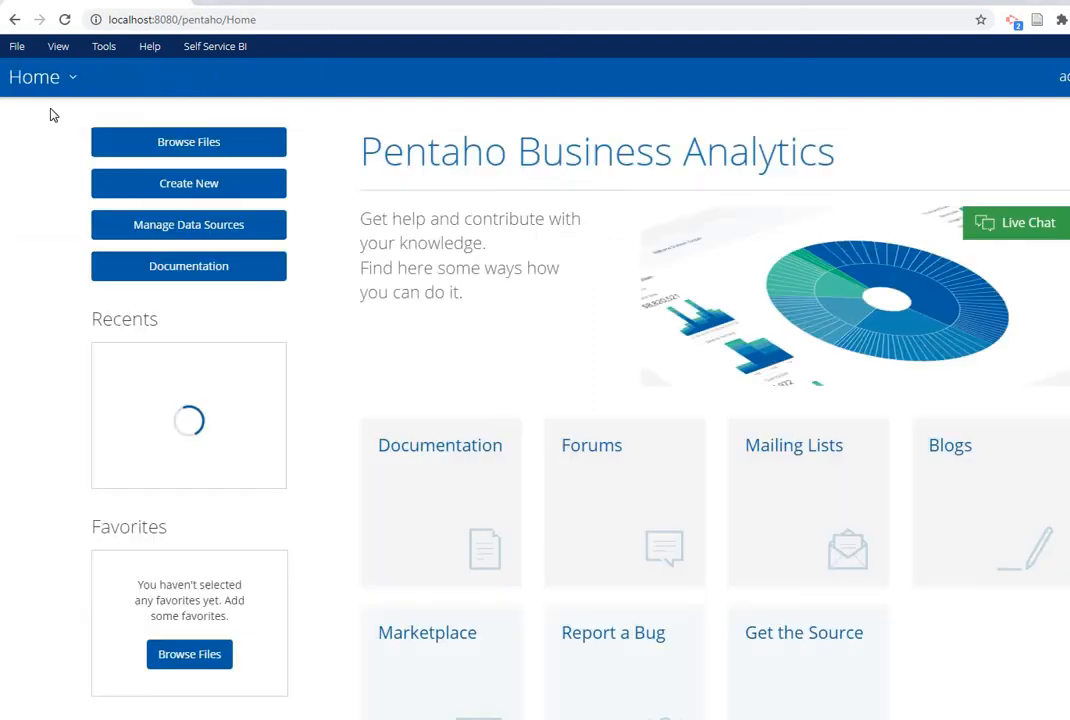
Step: Start a new data source named Pentaho Demo with CSV File as the source type
left_click(183, 188)
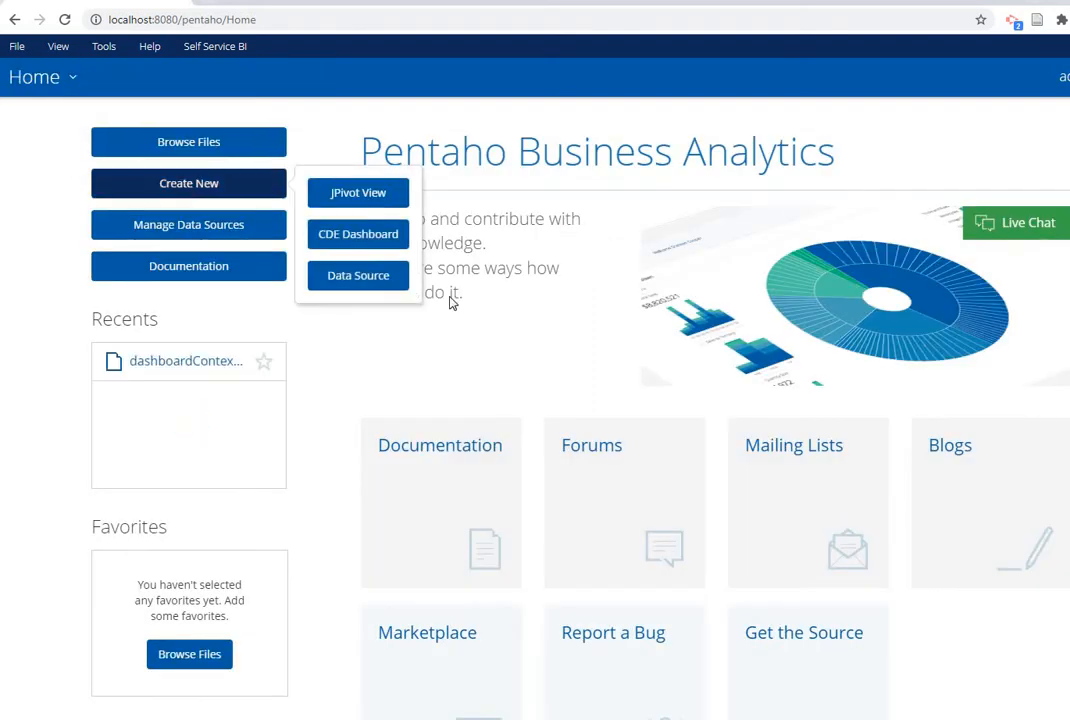
left_click(358, 279)
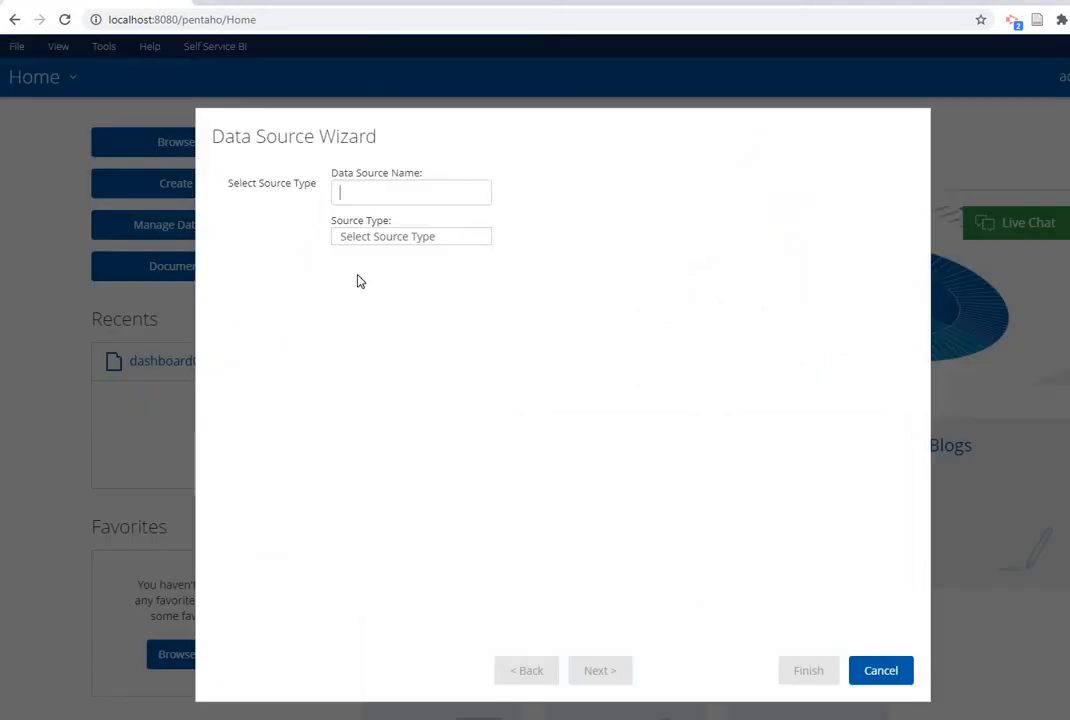
left_click(444, 192)
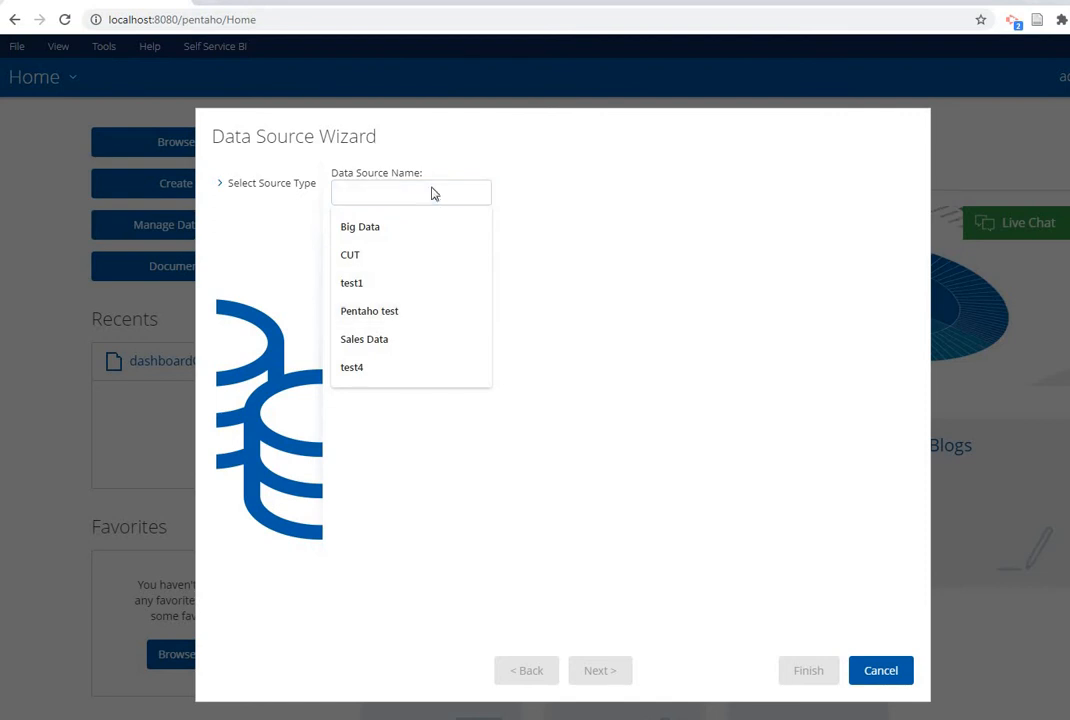
type("Pent")
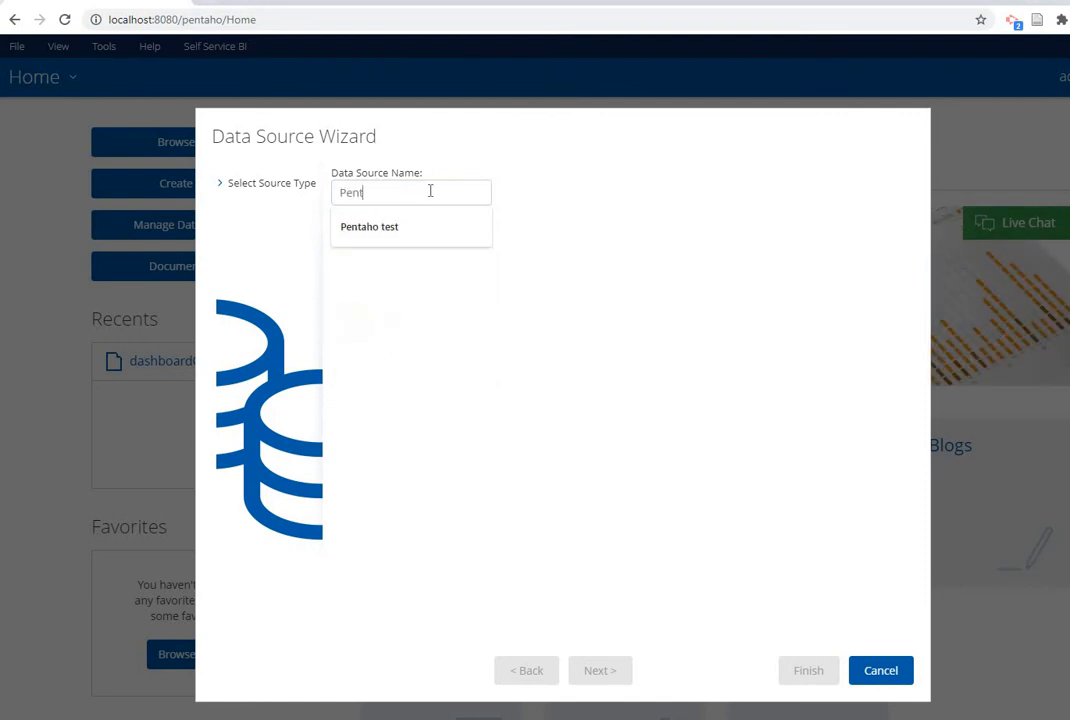
type("aho Demo")
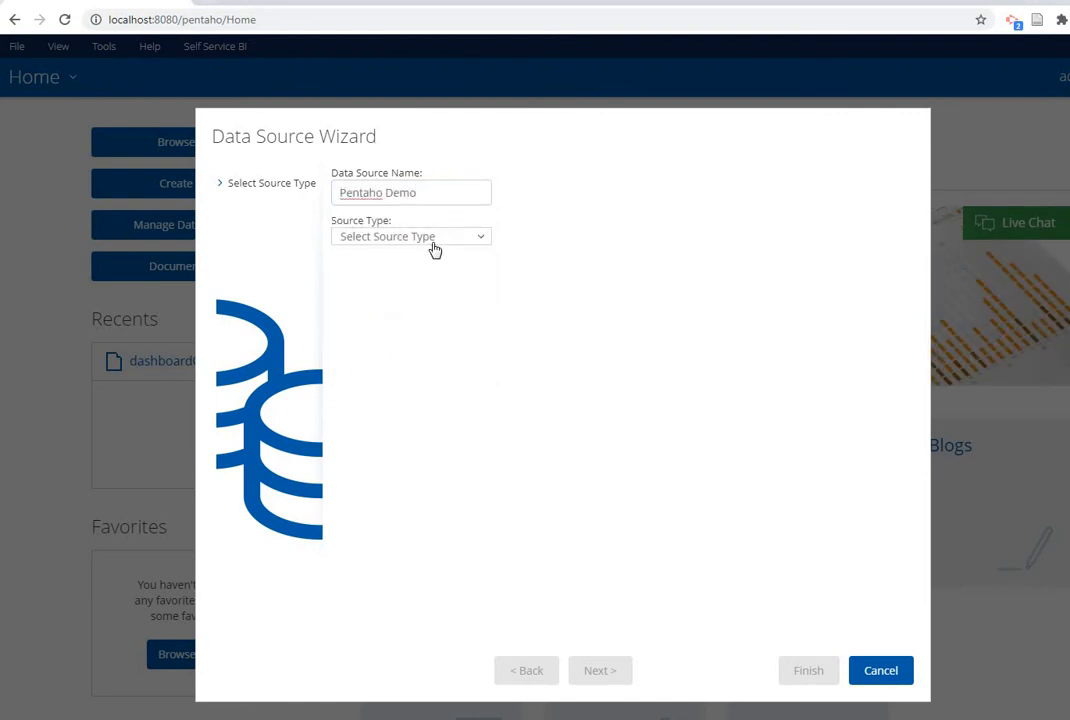
left_click(450, 238)
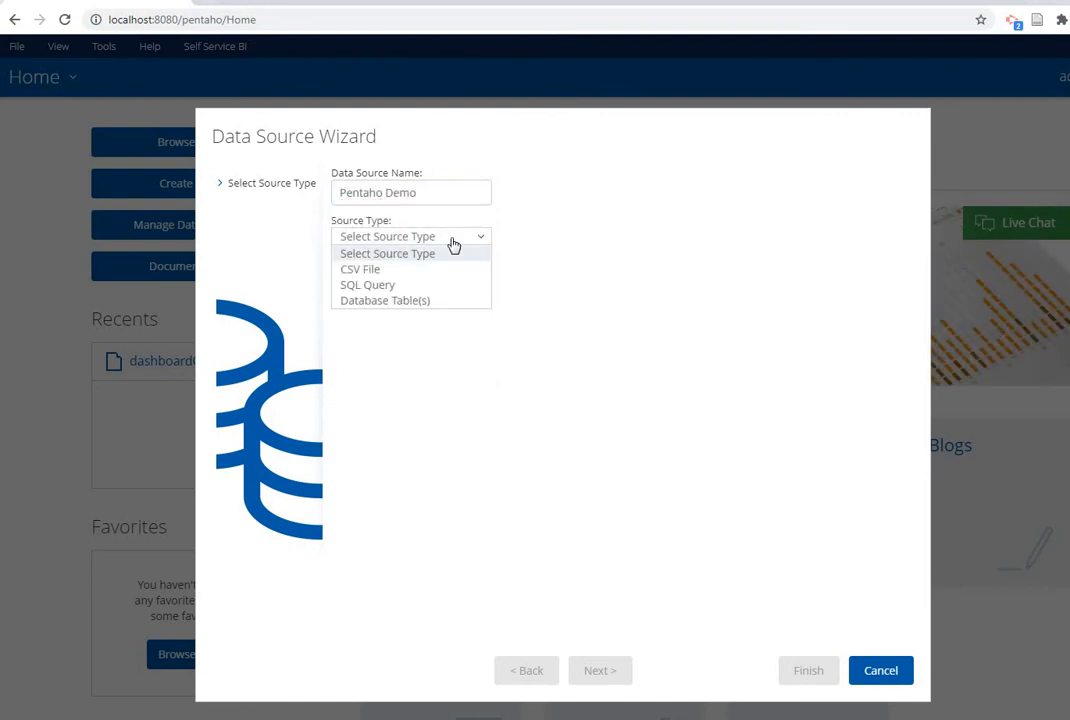
left_click(388, 278)
Step: Import PS4_GamesSales.csv from its folder on drive C: as the data source's file
left_click(587, 272)
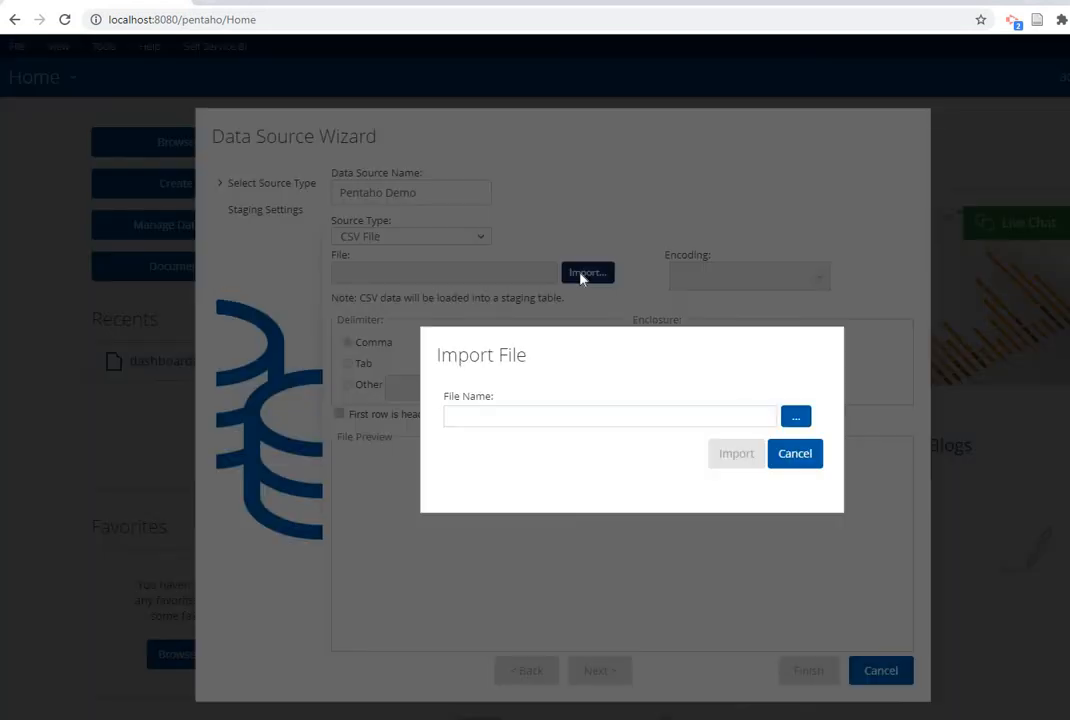
left_click(797, 421)
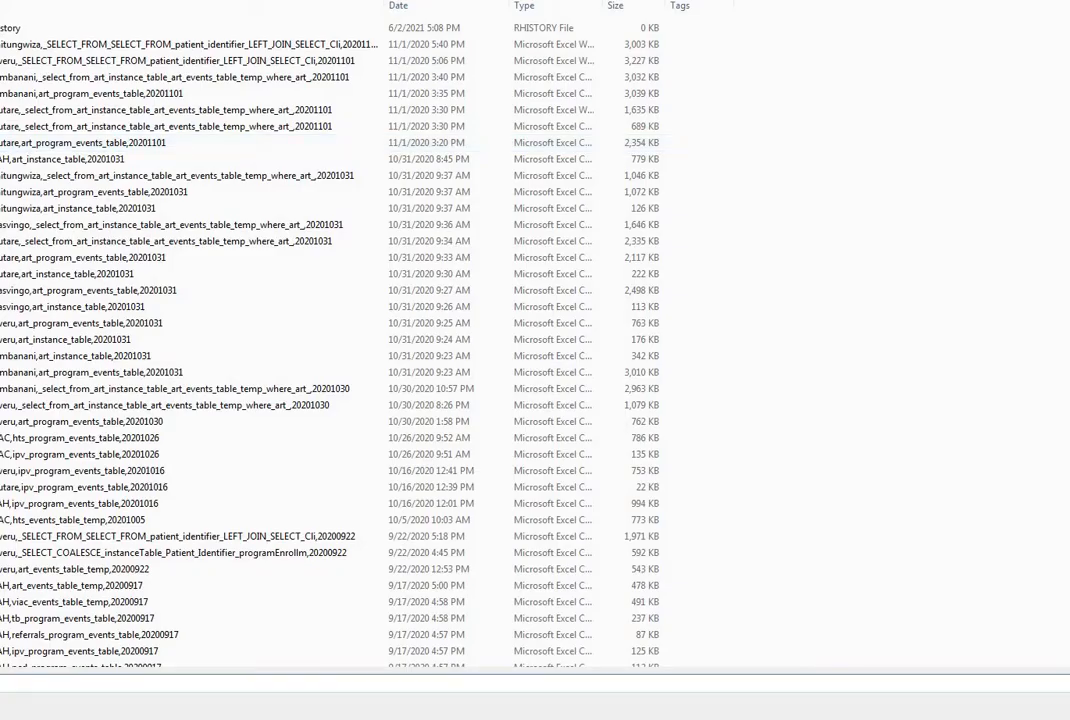
left_click(0, 220)
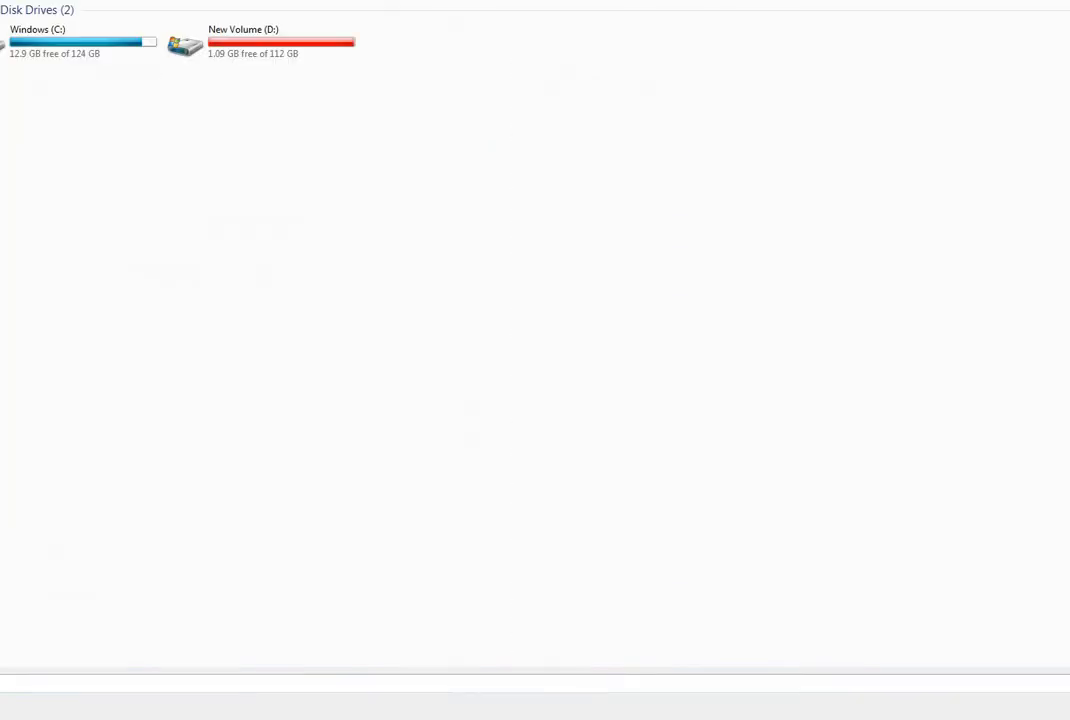
left_click(108, 48)
double_click(108, 48)
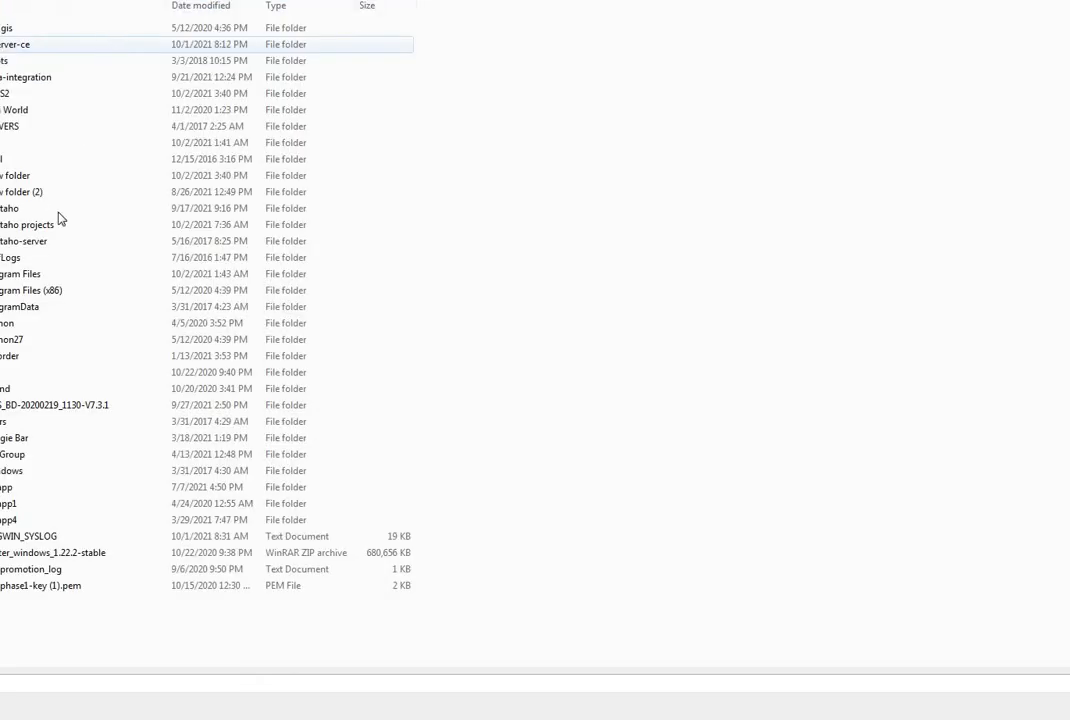
left_click(33, 178)
double_click(33, 178)
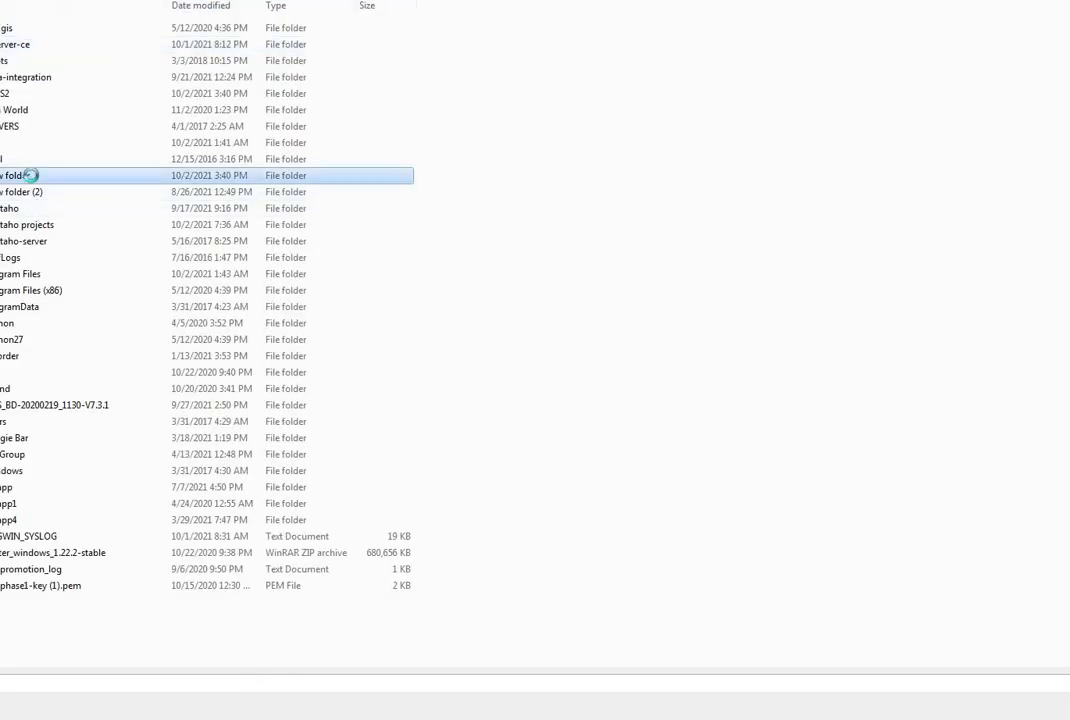
left_click(44, 44)
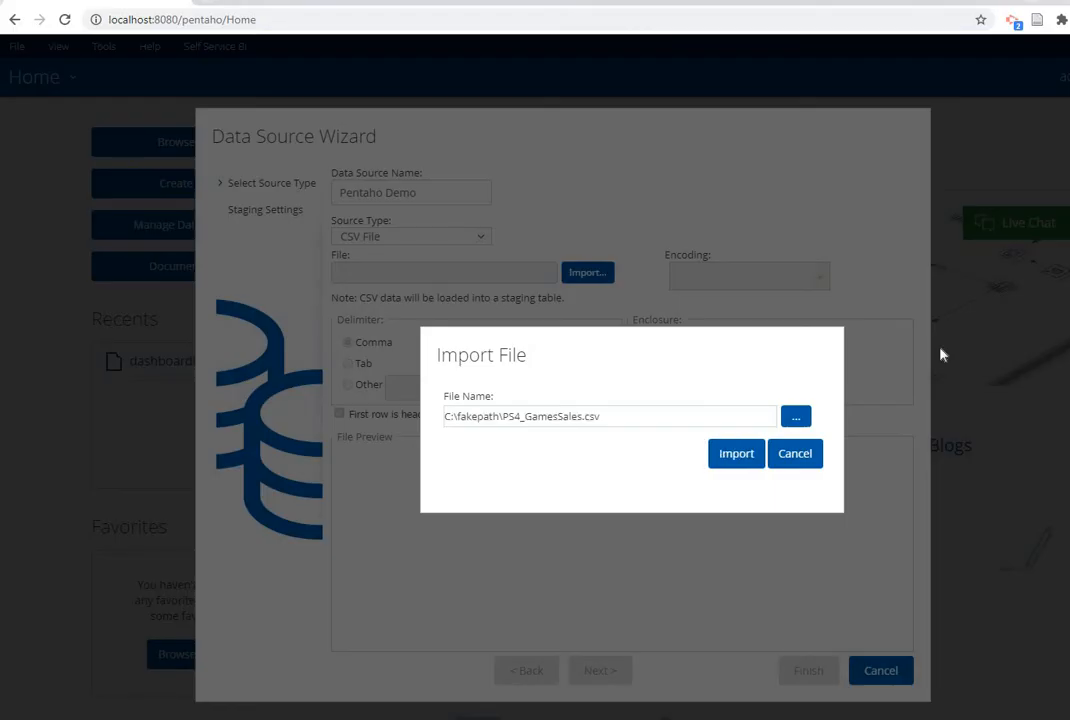
left_click(737, 456)
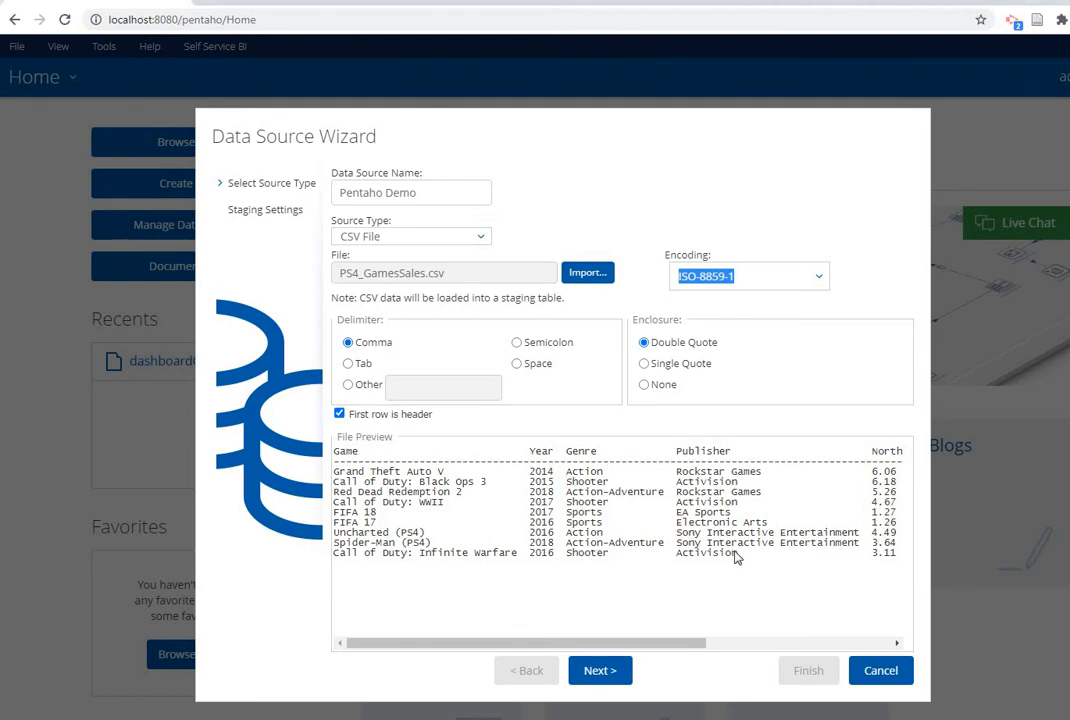
Step: Finish the data source with all columns staged as proposed and keep the default model
left_click(614, 670)
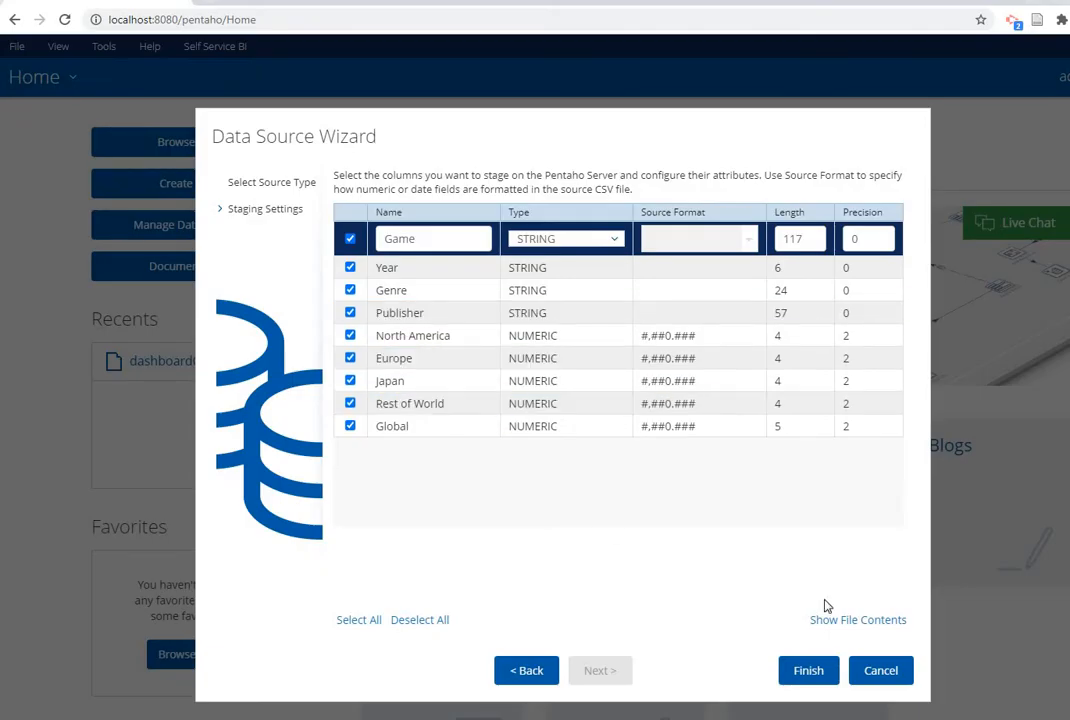
left_click(812, 671)
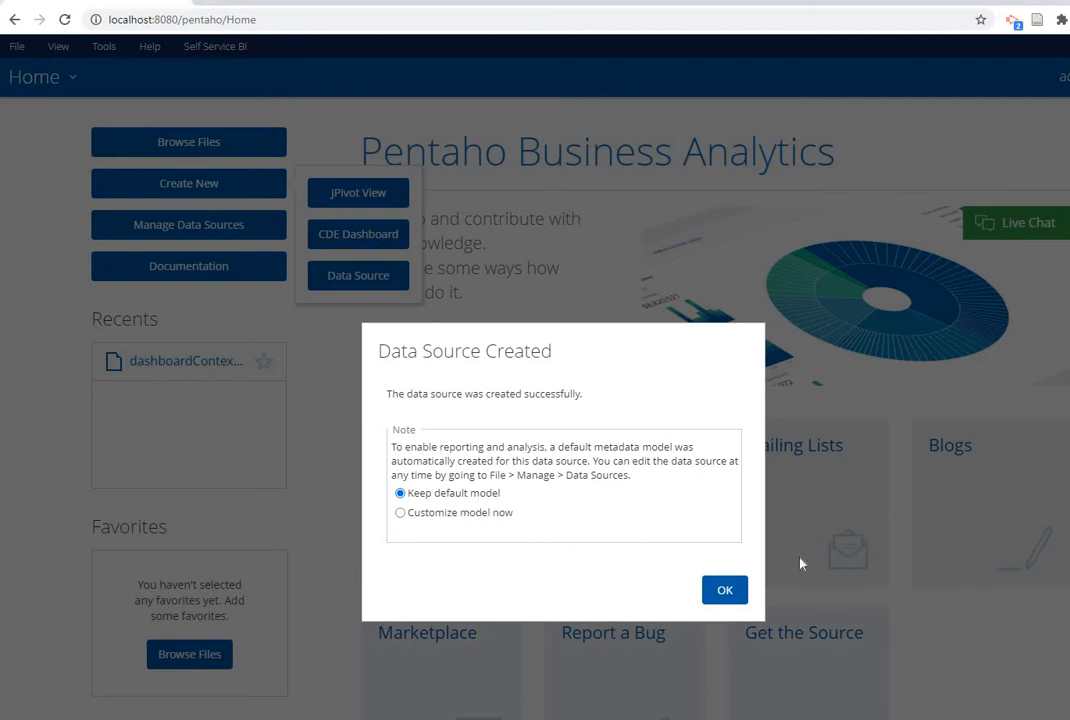
left_click(725, 591)
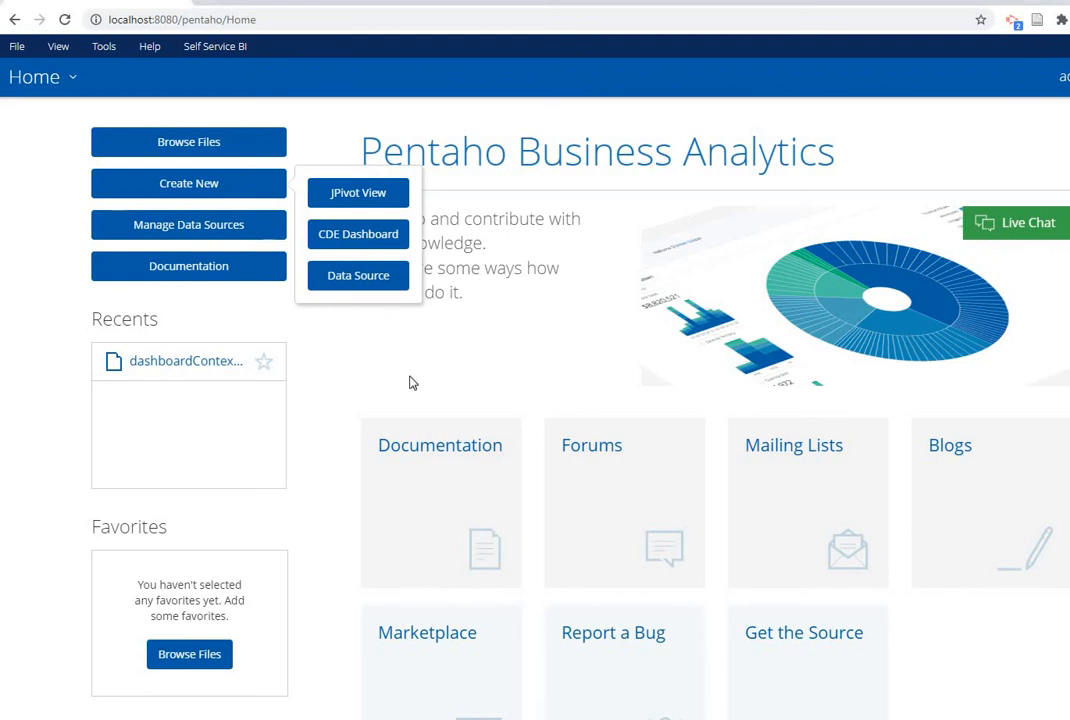
Step: Create a new JPivot view using the Pentaho Demo schema and the Pentaho Demo cube
left_click(351, 196)
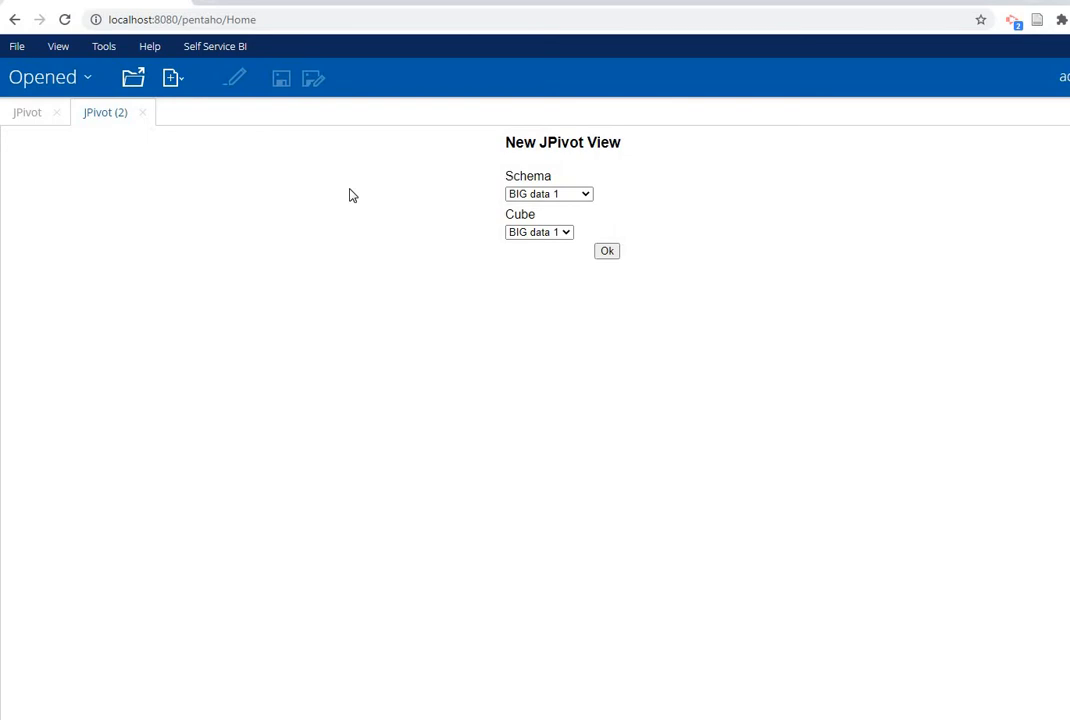
left_click(584, 197)
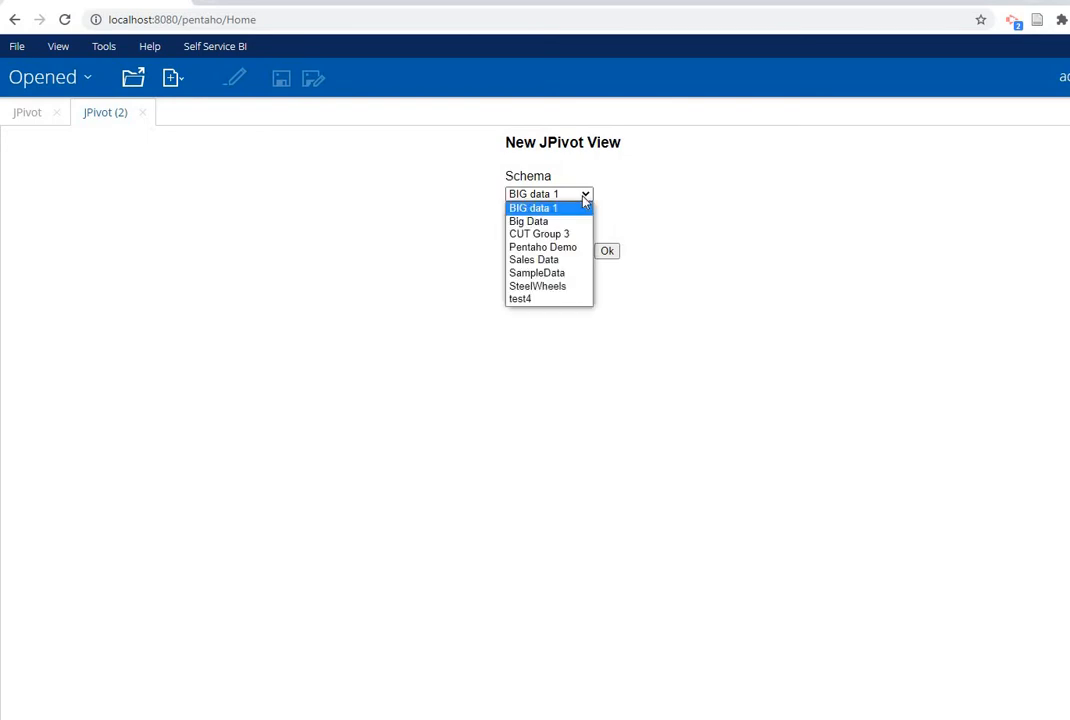
left_click(566, 250)
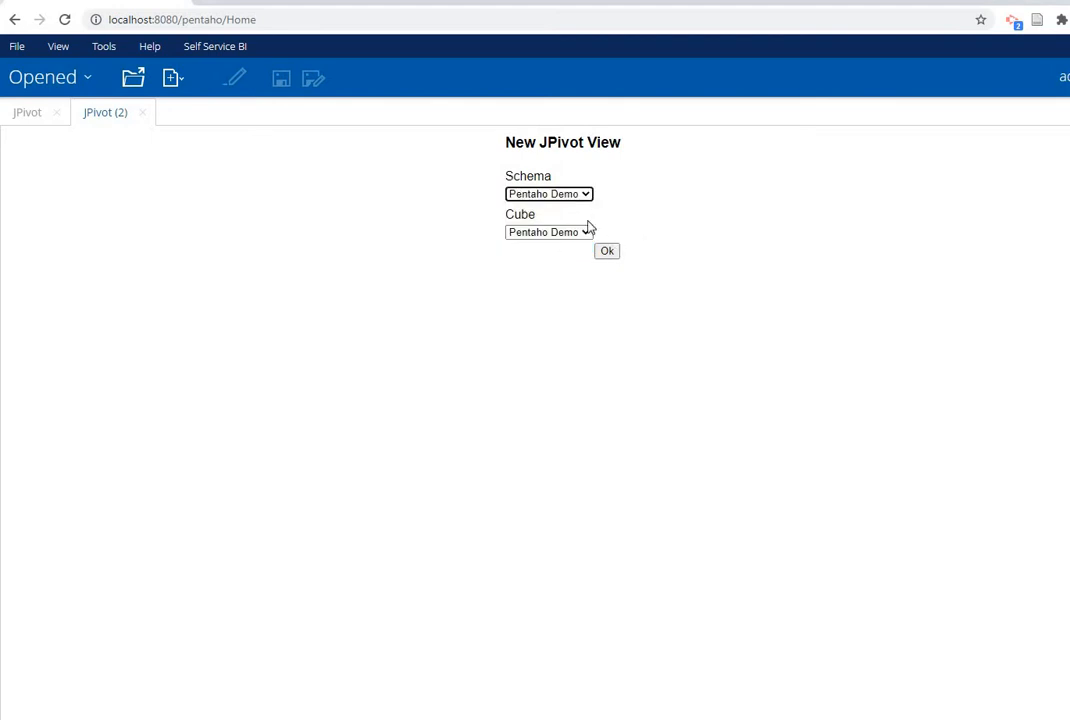
left_click(606, 254)
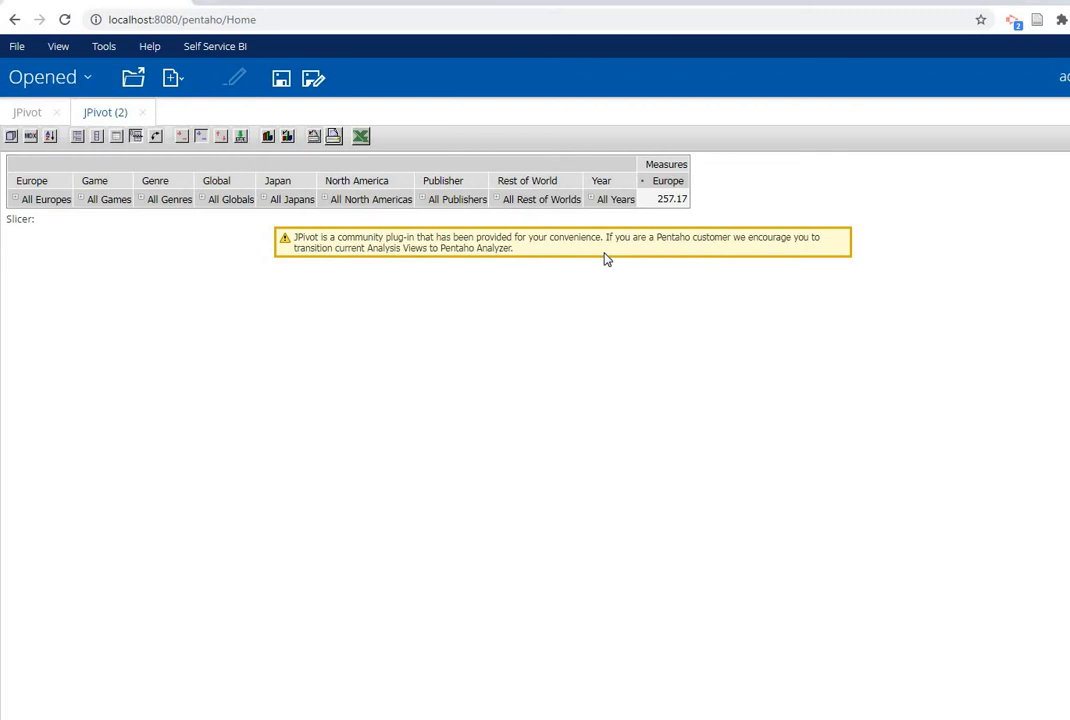
Step: Expand All Genres in the pivot table into the individual genres
left_click(671, 400)
left_click(142, 199)
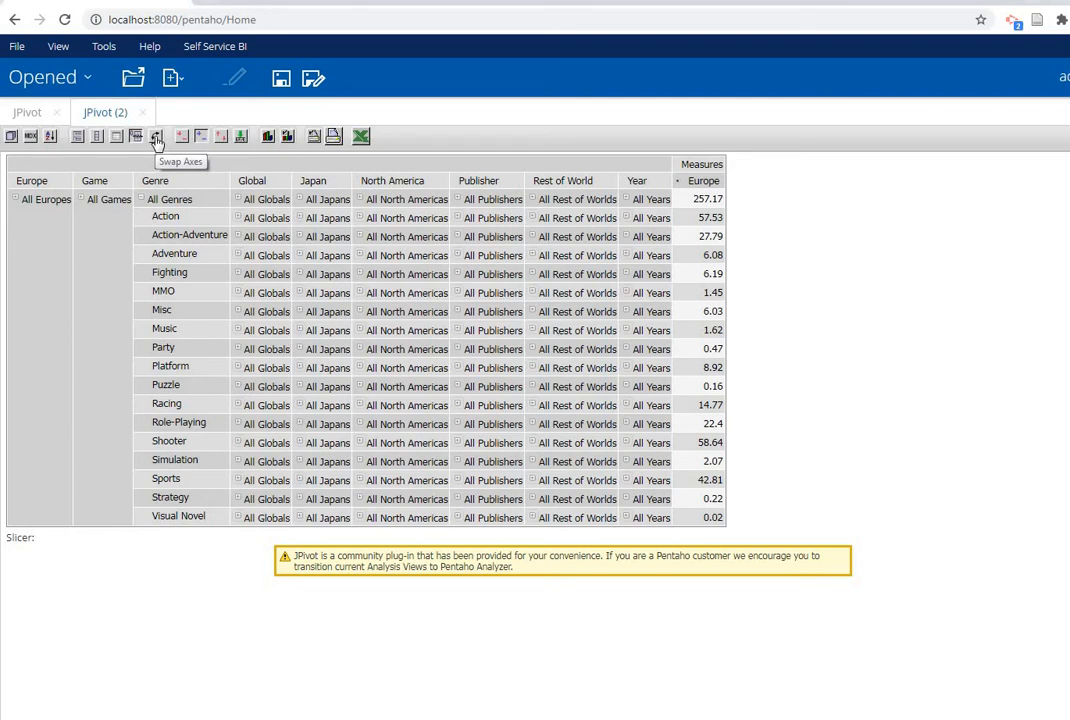
Step: Swap the pivot table's axes and select only Shooter, Simulation, Sports and Strategy as members of the Genre dimension
left_click(157, 139)
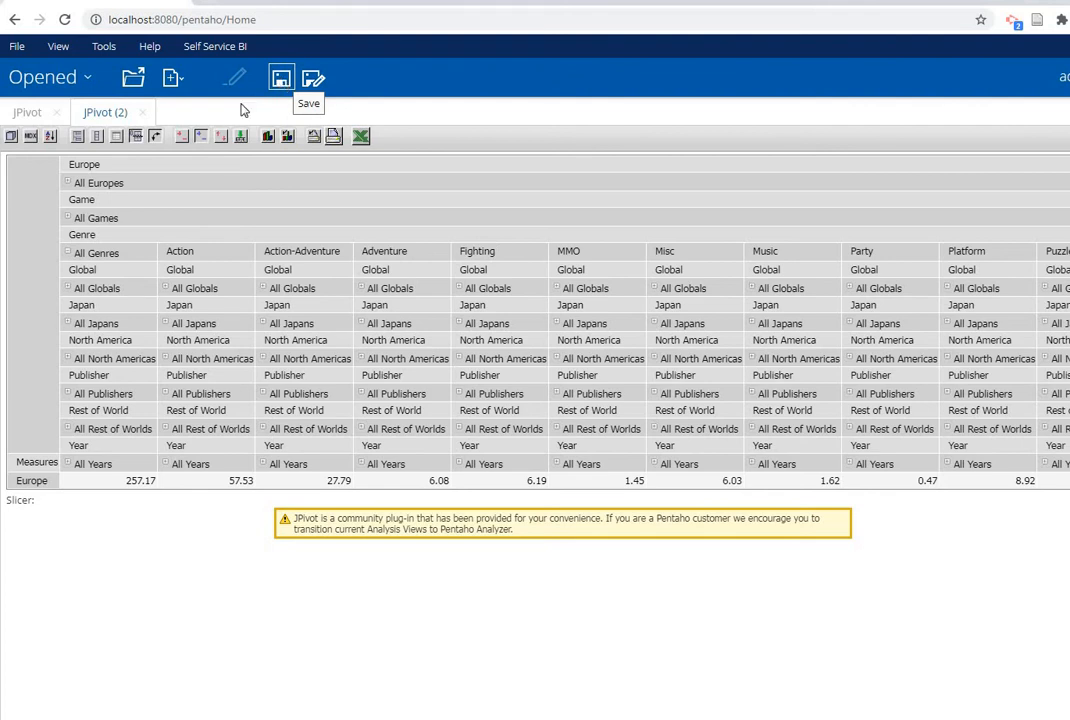
left_click(11, 137)
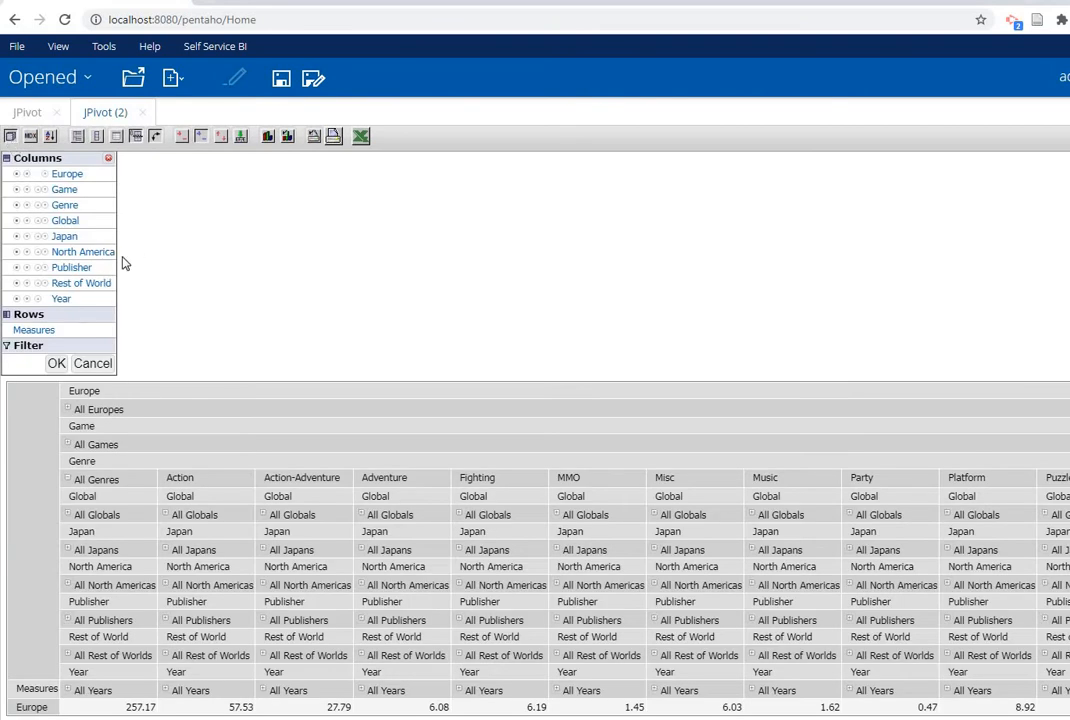
left_click(65, 205)
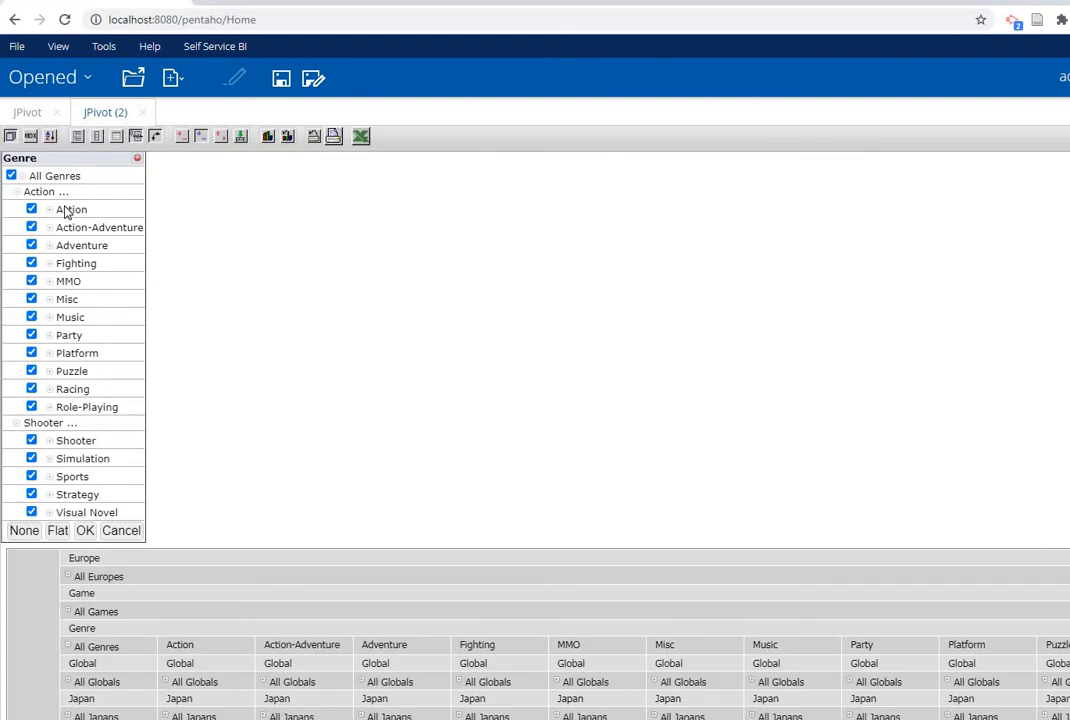
left_click(24, 531)
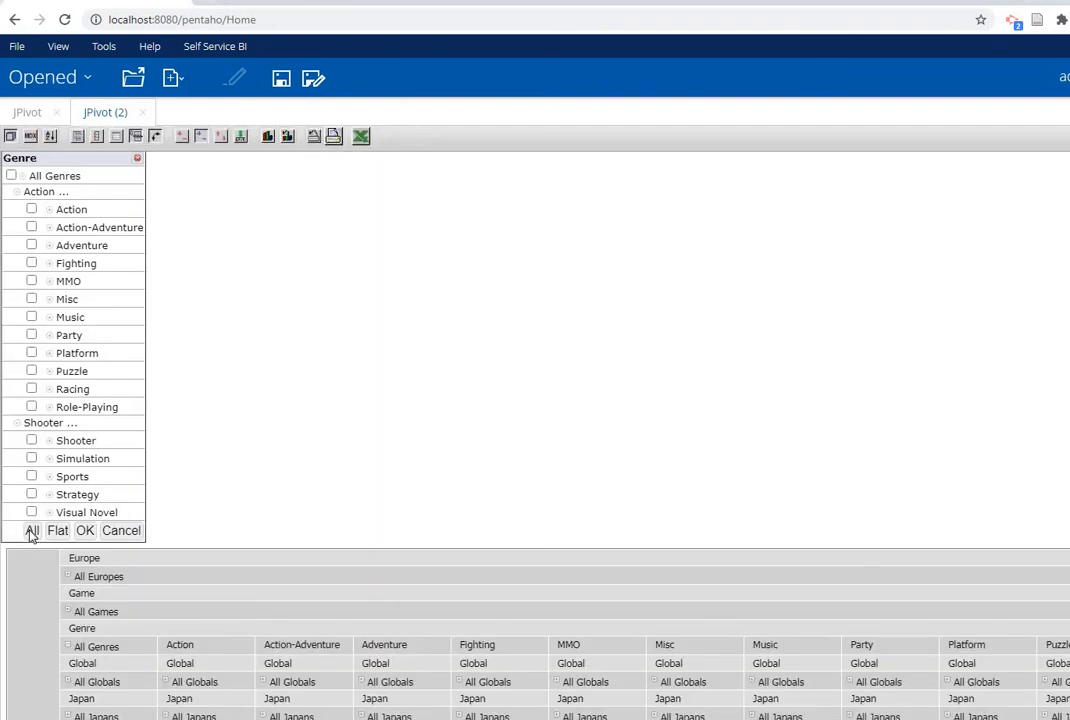
left_click(84, 531)
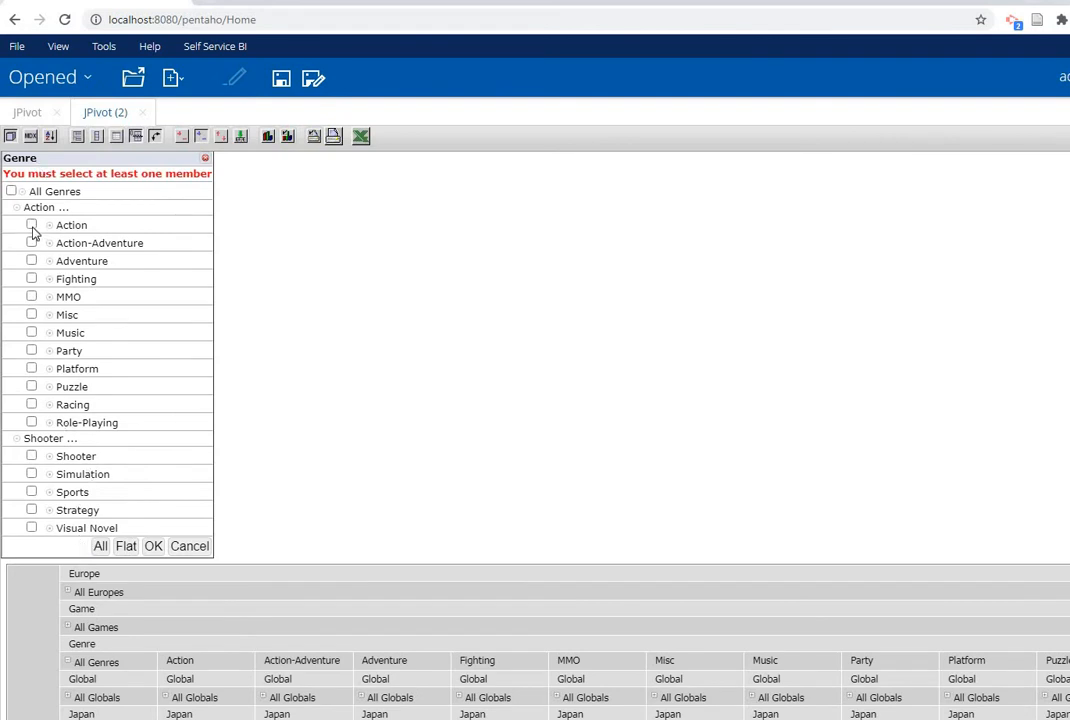
left_click(31, 456)
left_click(31, 474)
left_click(31, 492)
left_click(31, 510)
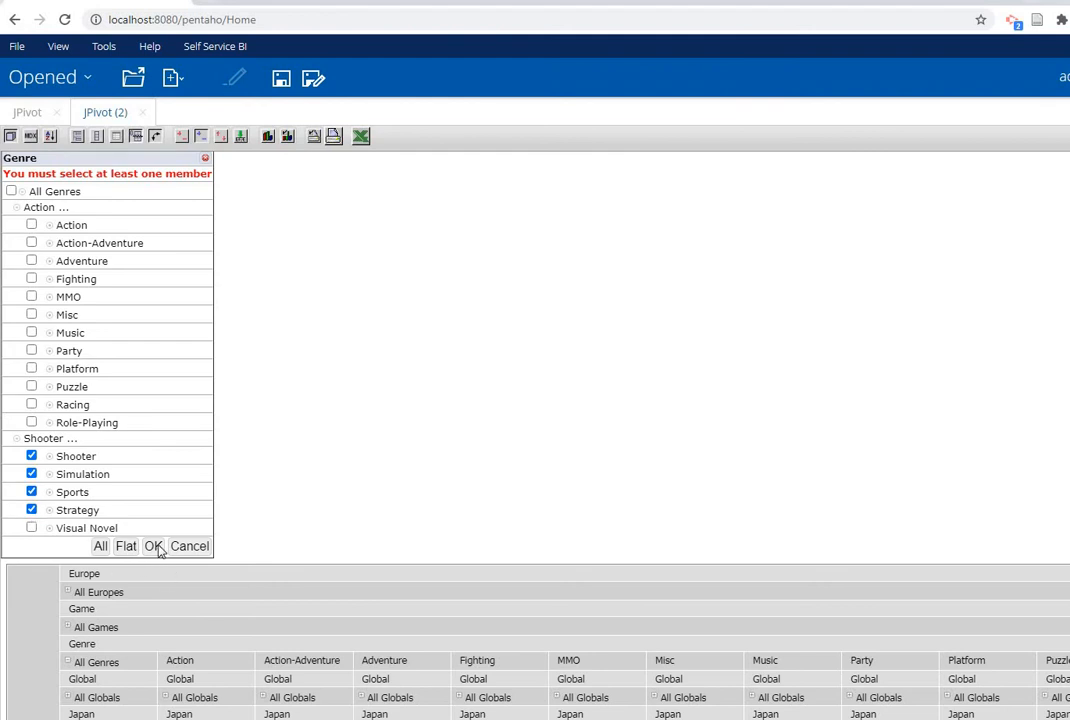
left_click(153, 546)
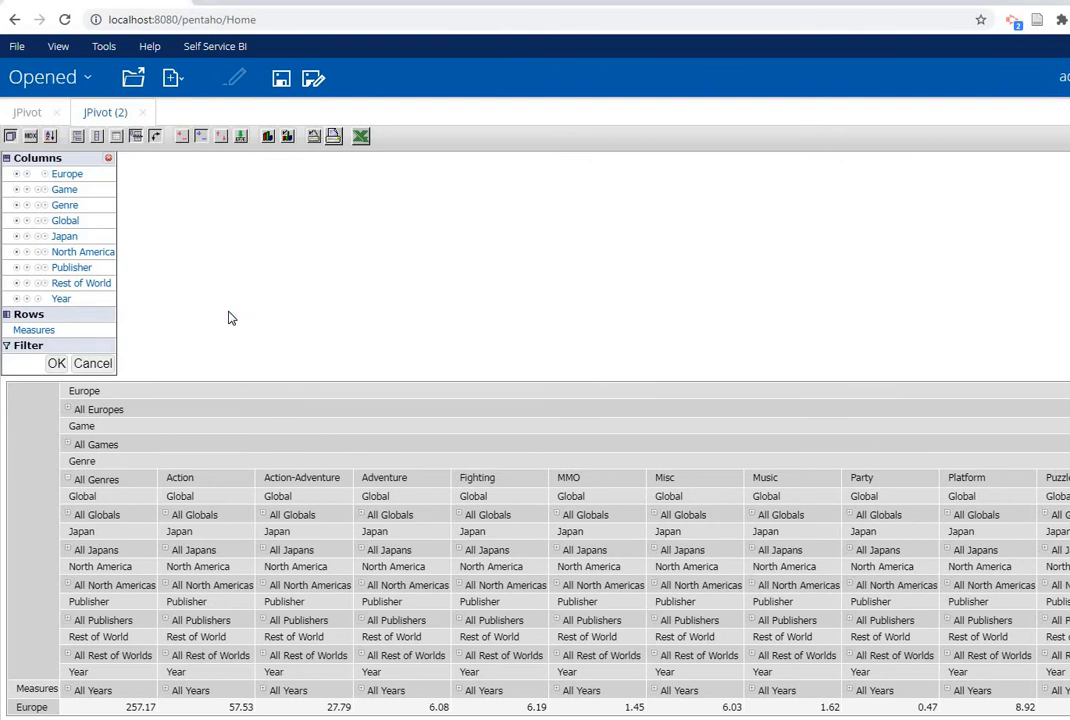
Step: Return to the Home page and create a new CDE dashboard
left_click(85, 80)
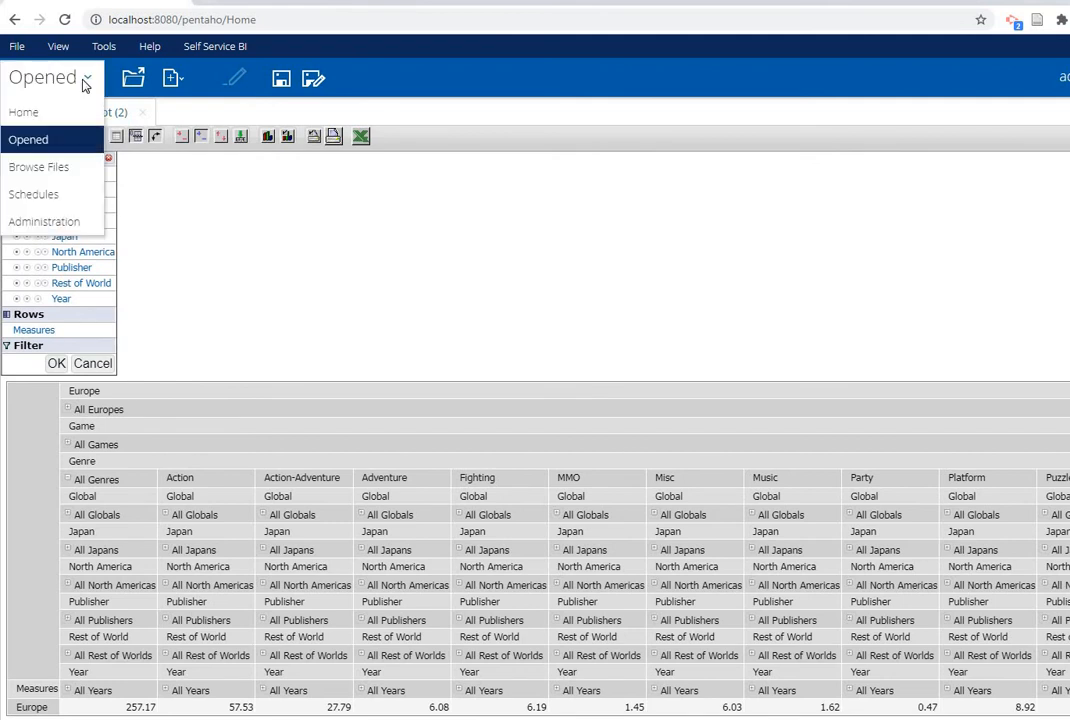
left_click(28, 124)
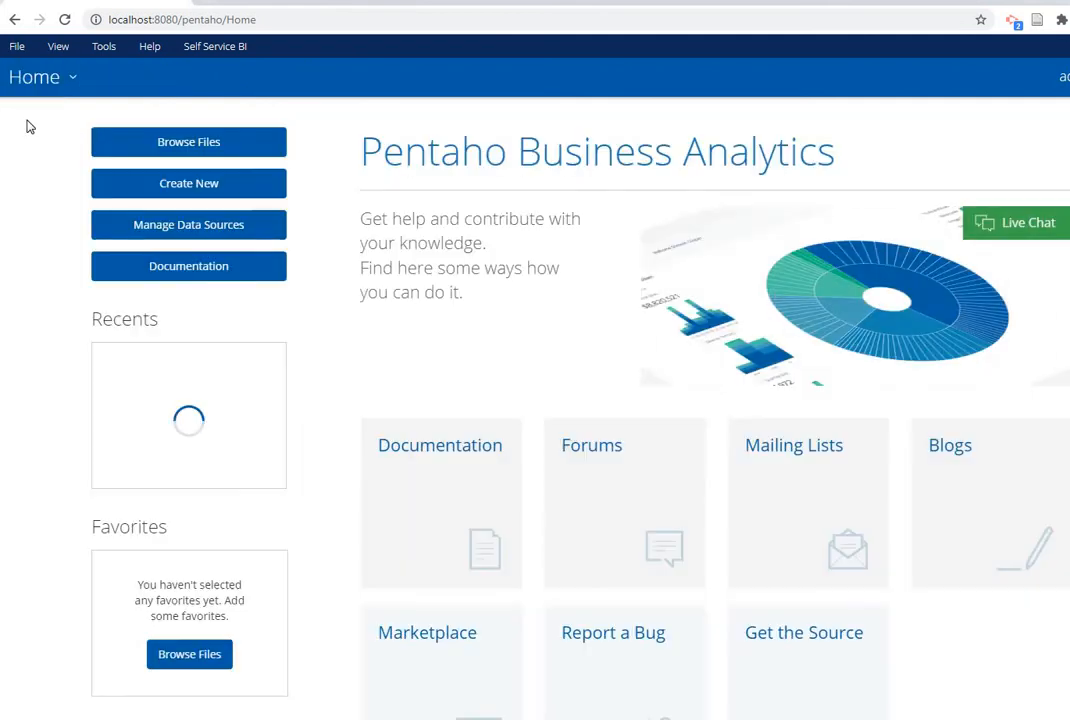
left_click(191, 186)
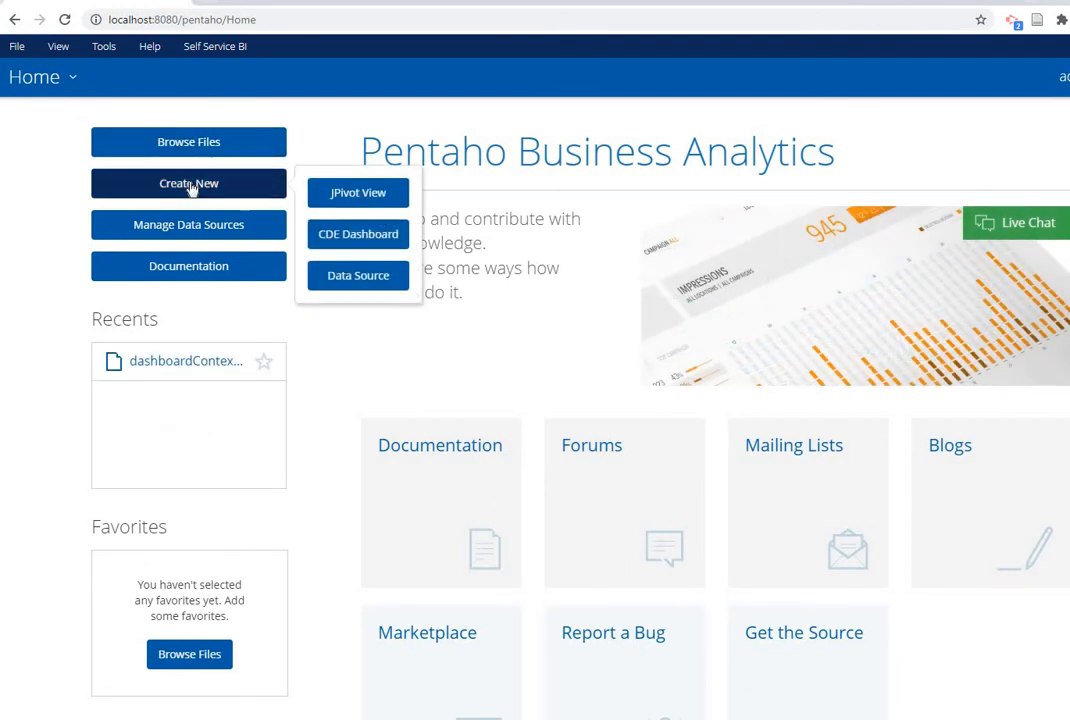
left_click(368, 240)
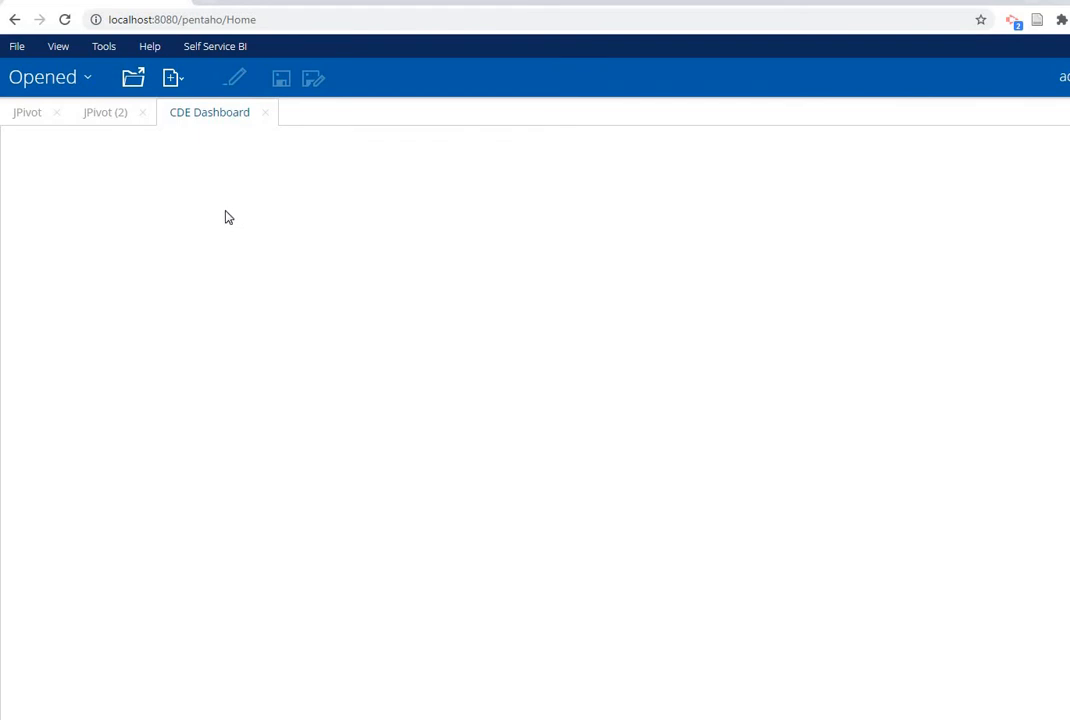
Step: Close both open JPivot views and dismiss the Internet Download Manager message
left_click(56, 113)
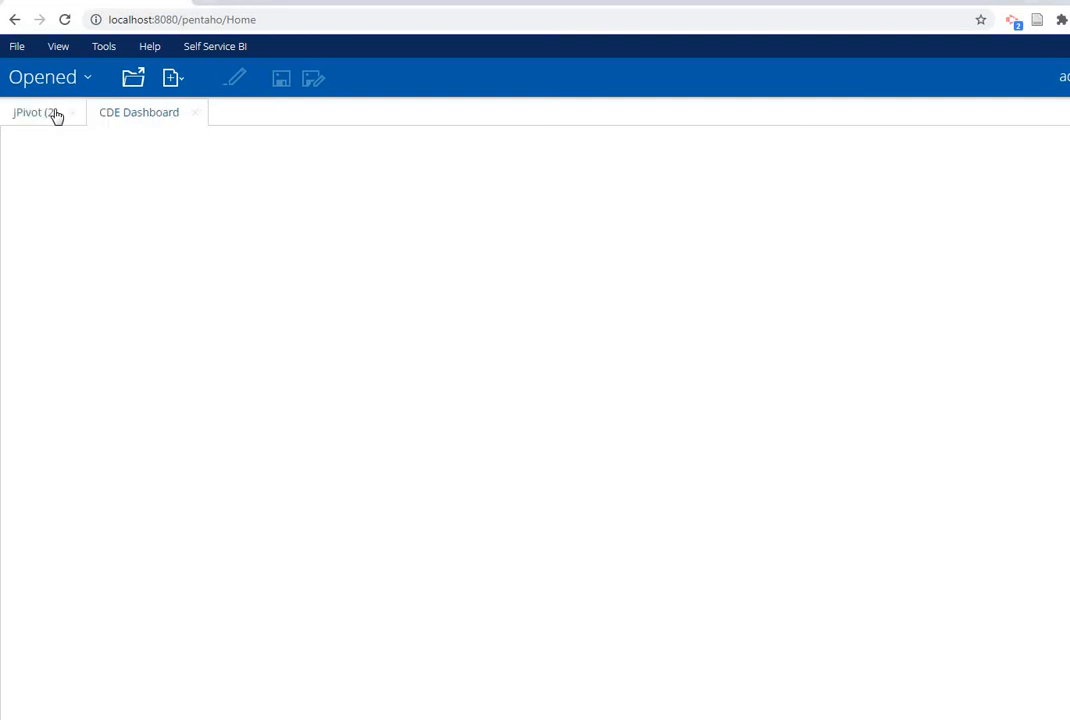
left_click(71, 113)
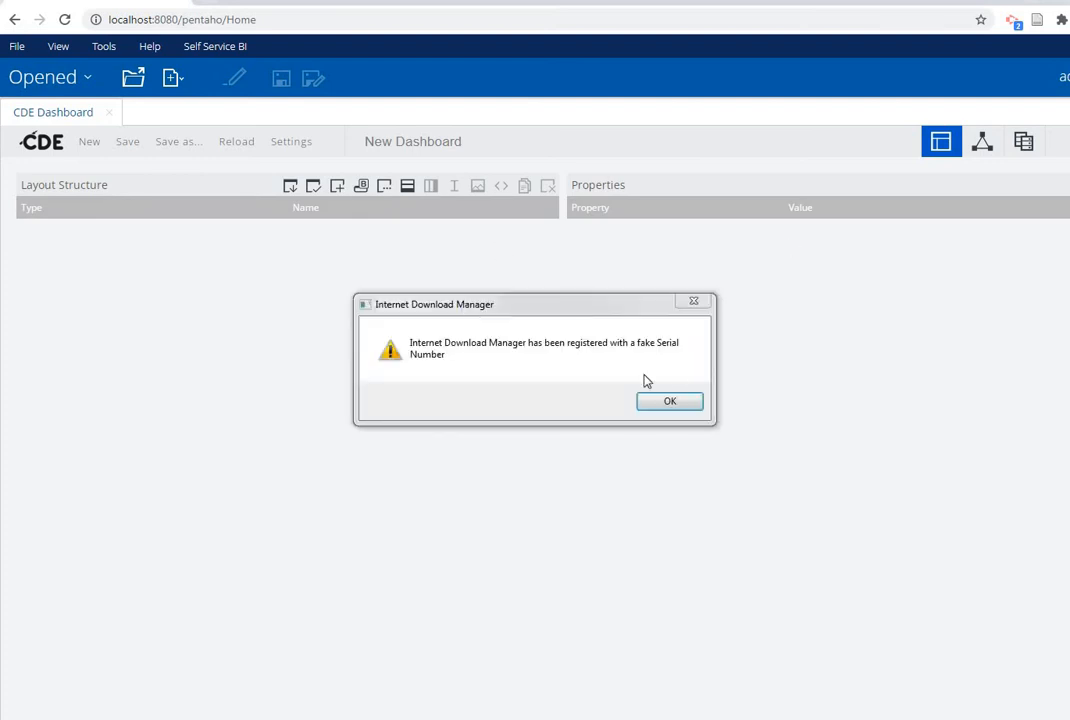
left_click(653, 401)
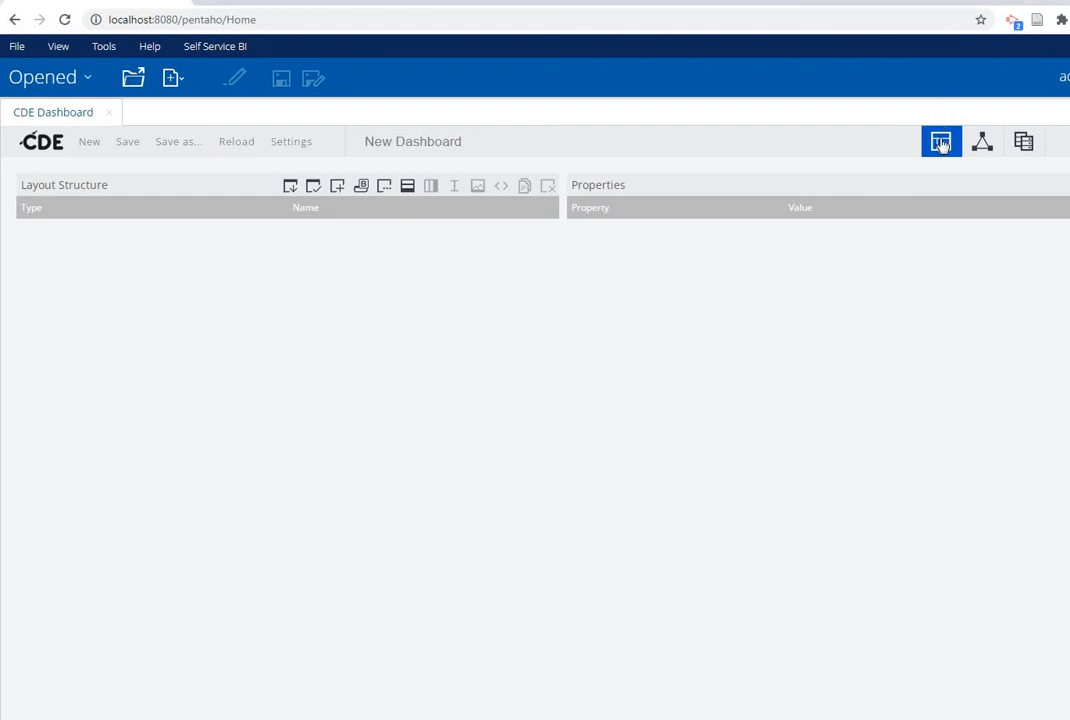
Step: Start the OLAP Chart Wizard for the dashboard's datasources and choose the Pentaho Demo catalog
left_click(1024, 145)
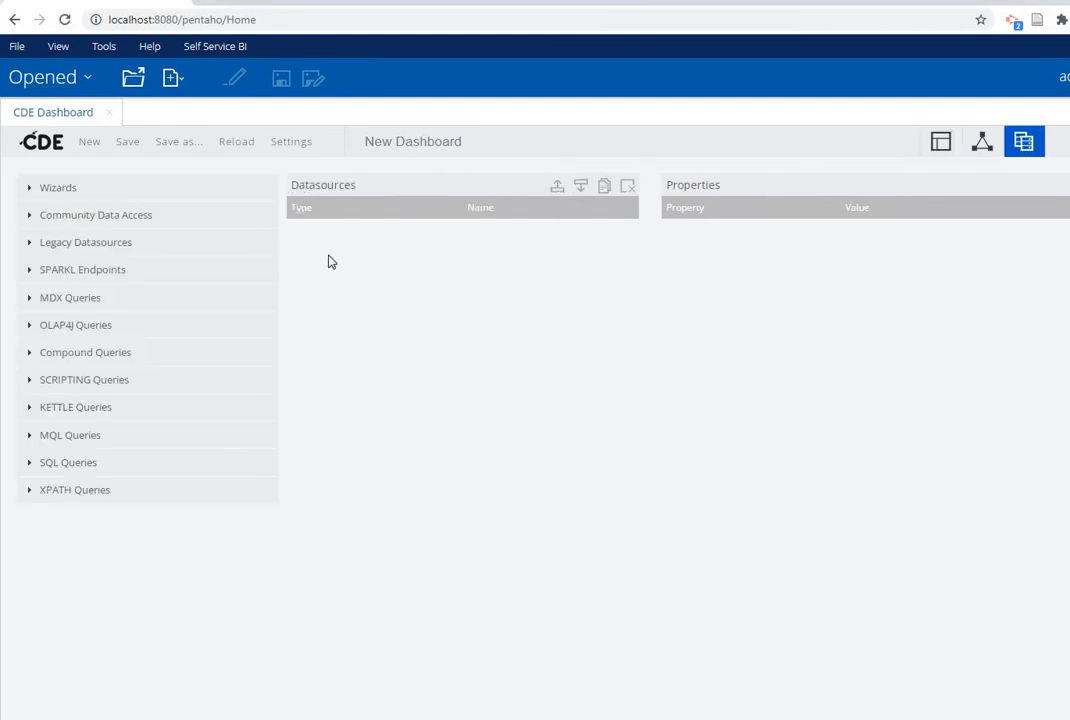
left_click(30, 190)
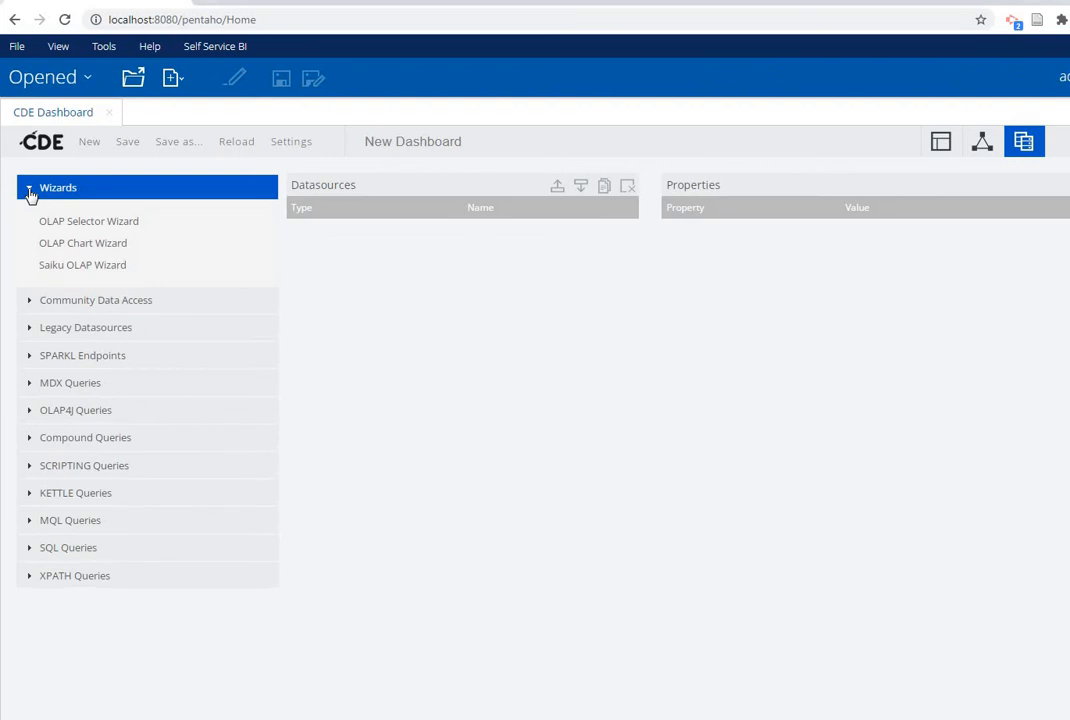
left_click(86, 246)
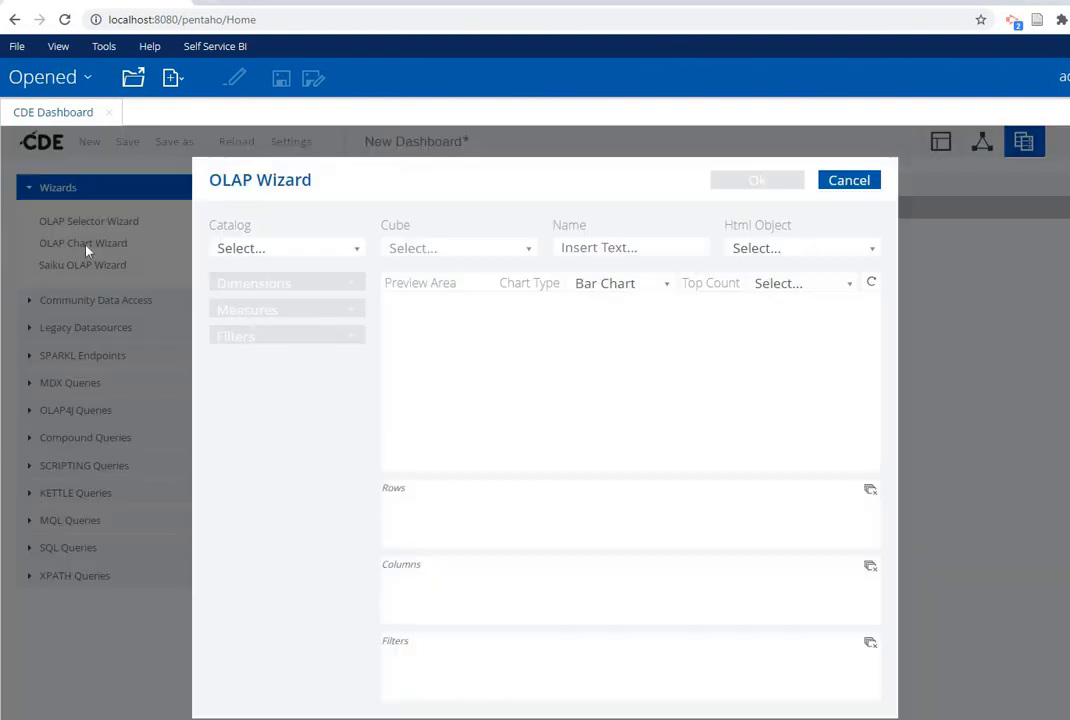
left_click(352, 252)
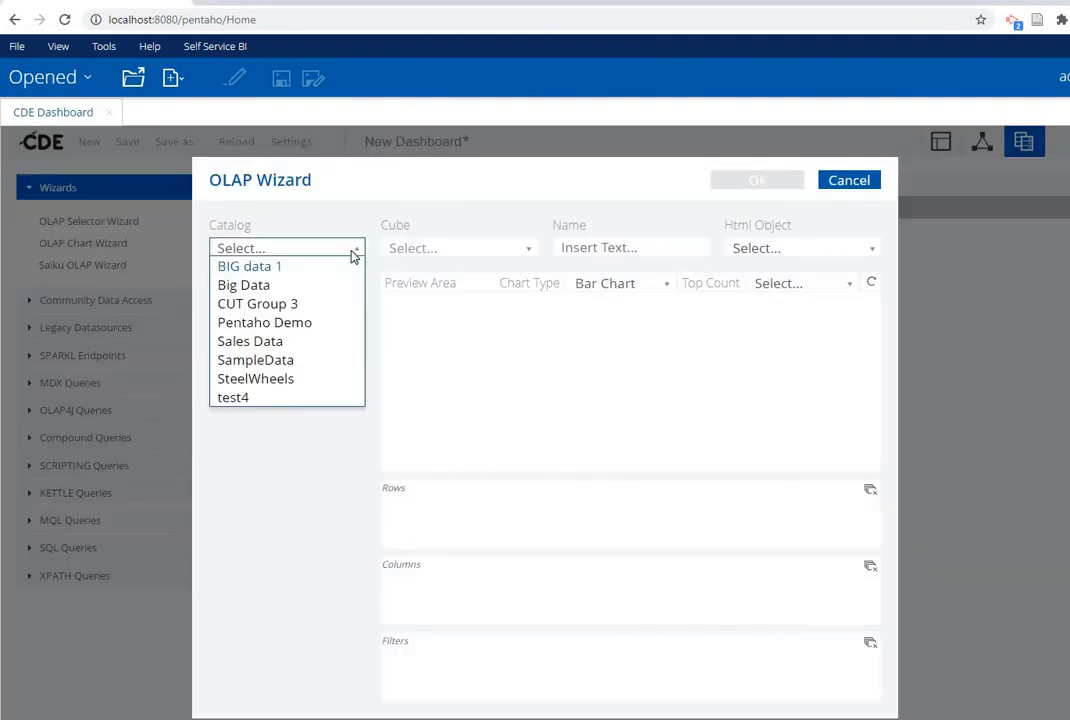
left_click(320, 322)
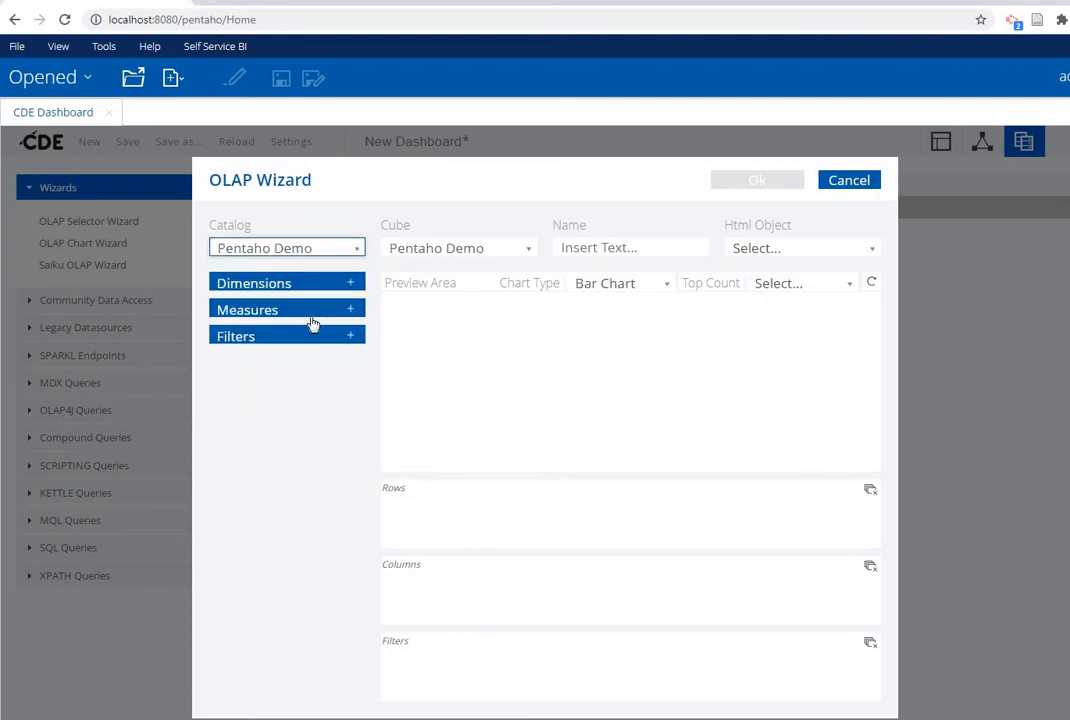
Step: Add the Publisher dimension to the chart's rows and the Fact Count measure to its columns
left_click(351, 286)
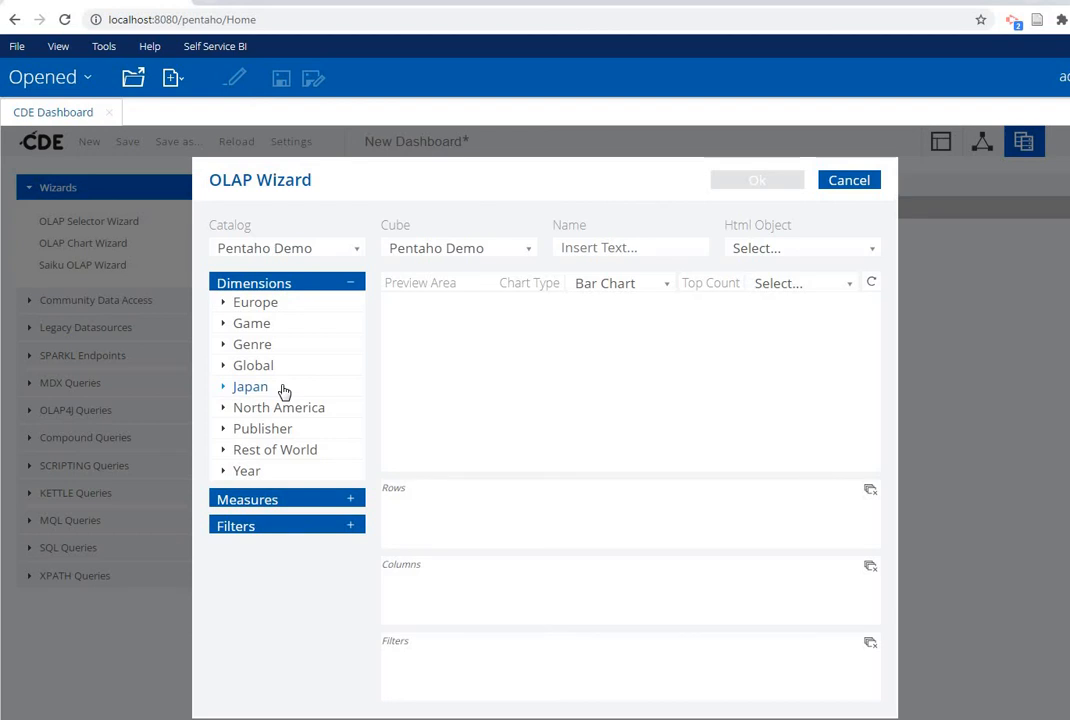
left_click(223, 429)
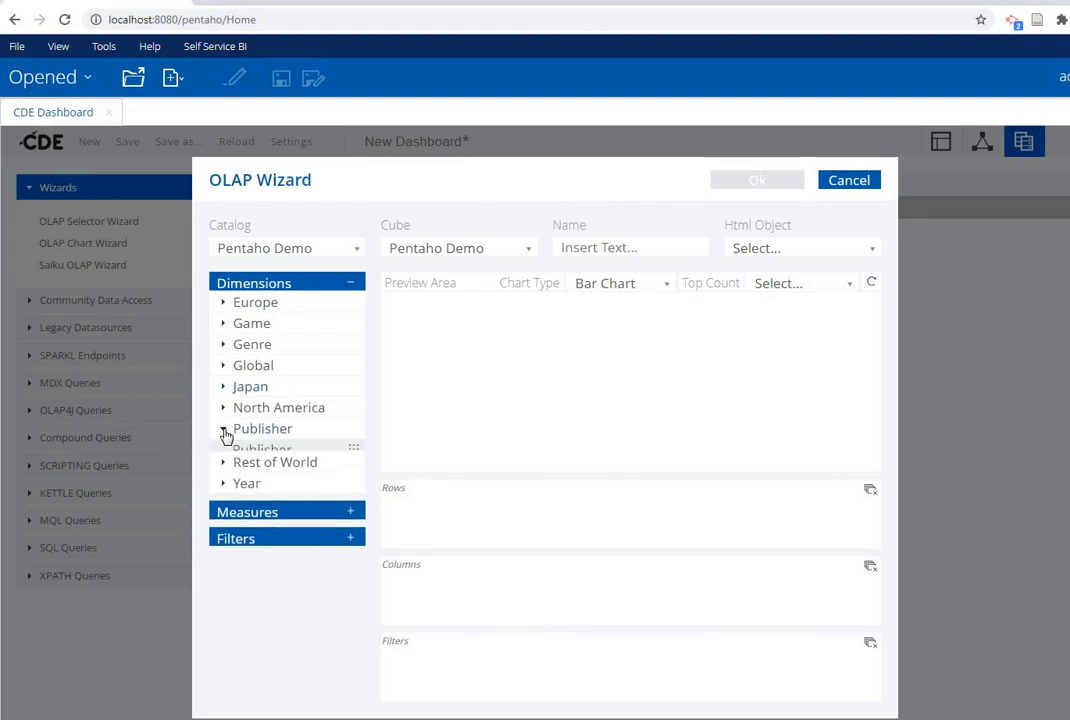
left_click_drag(353, 451, 554, 509)
left_click(454, 447)
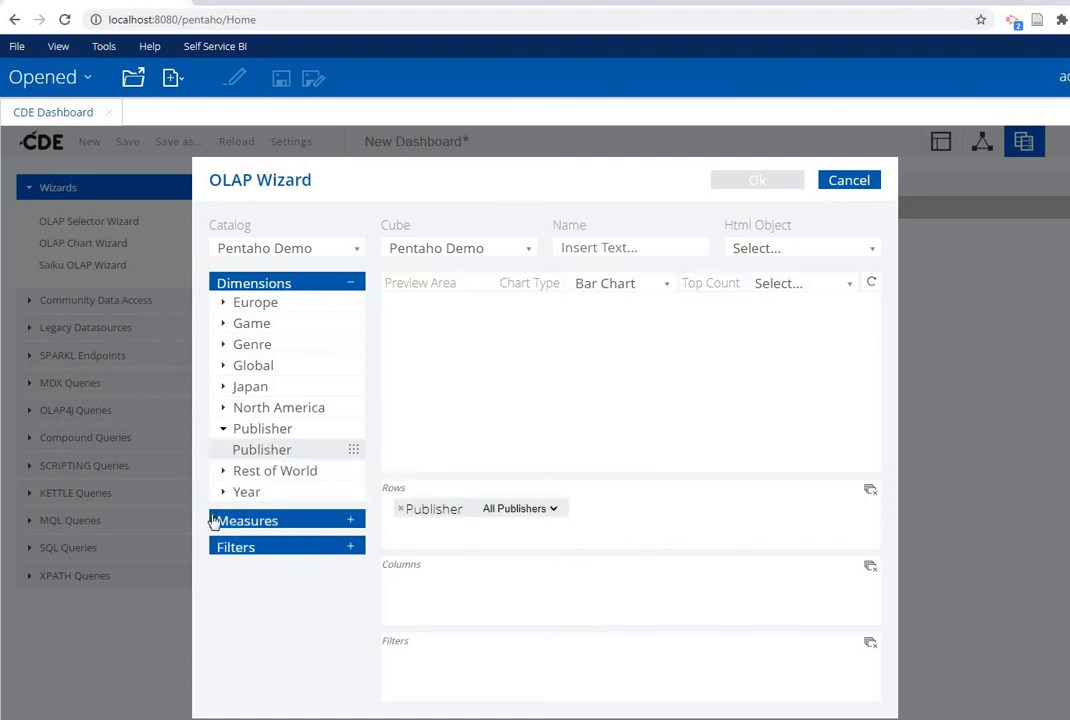
left_click(352, 524)
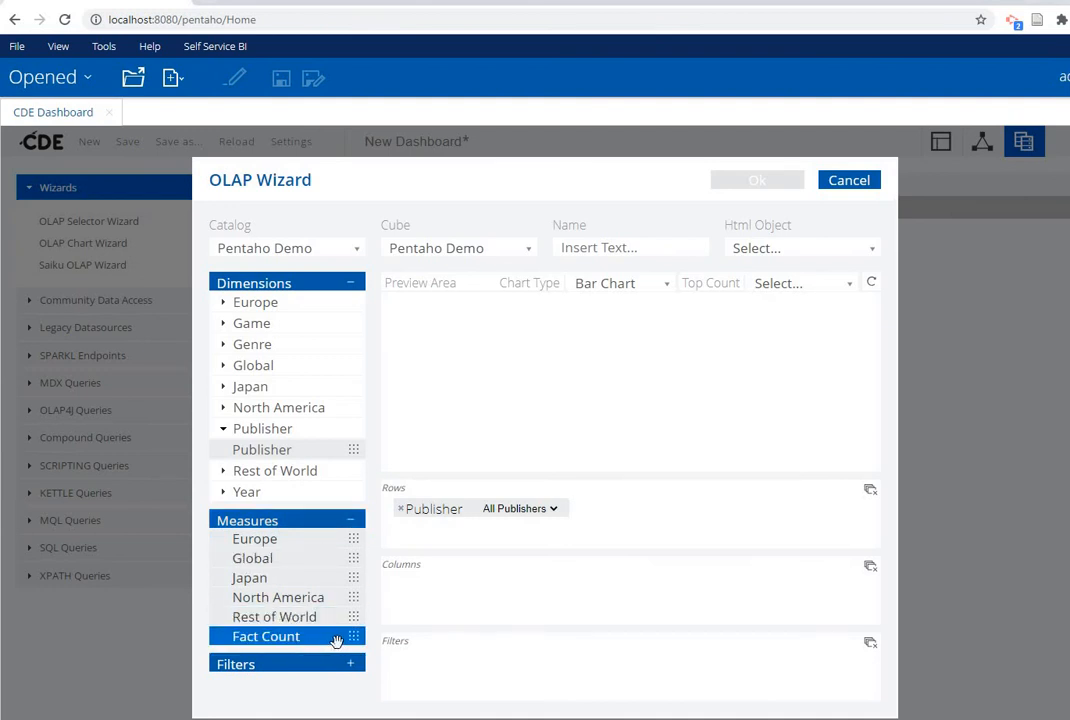
left_click_drag(353, 638, 547, 590)
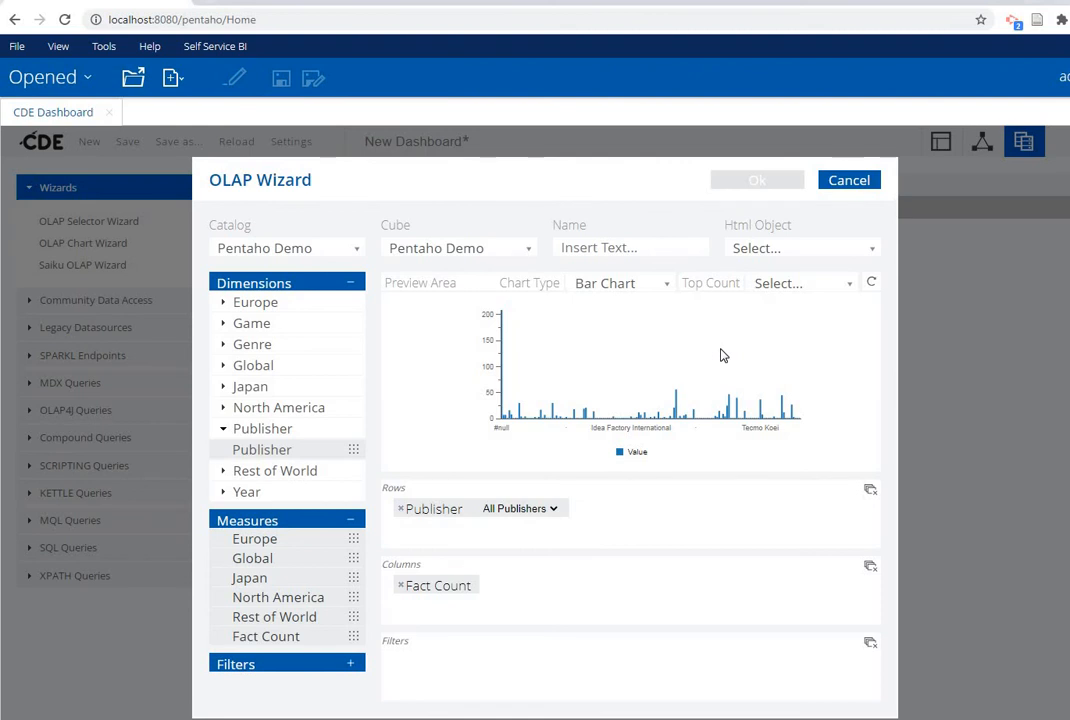
left_click(665, 290)
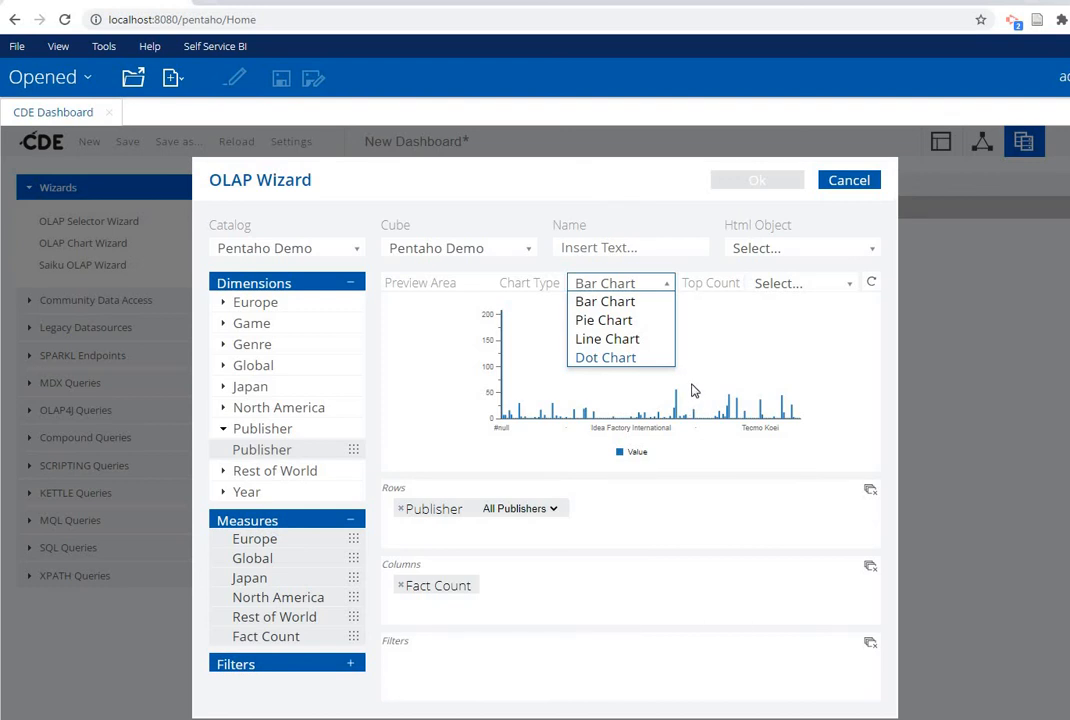
left_click(833, 344)
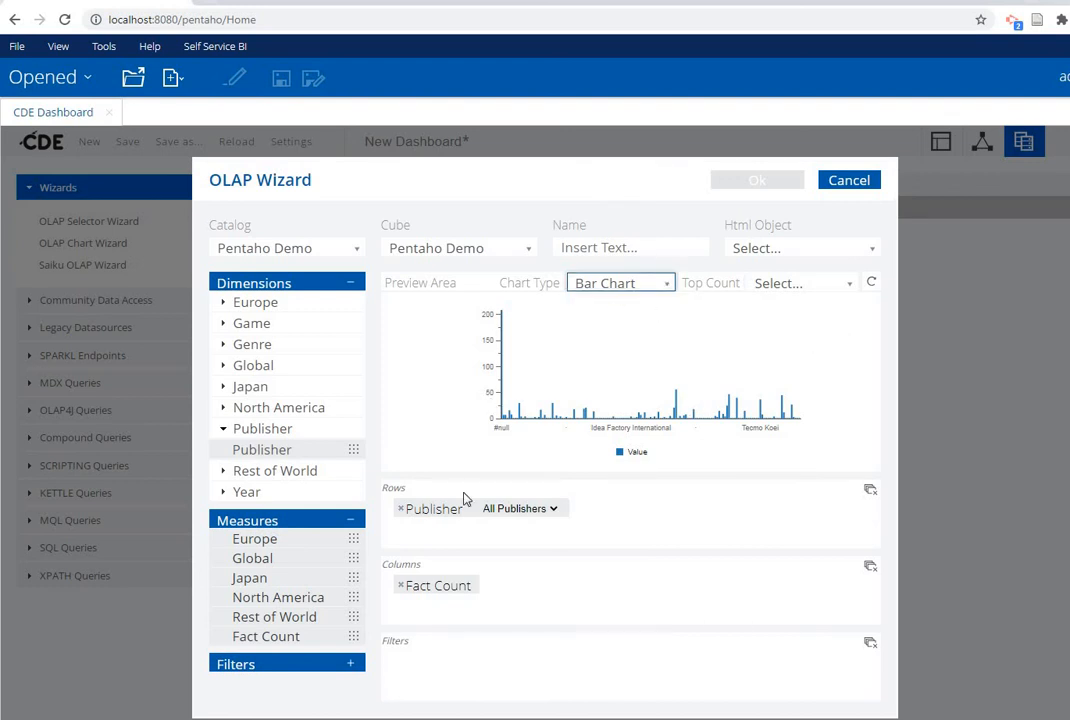
Step: Replace Publisher with the Genre dimension in the chart's rows
left_click(400, 508)
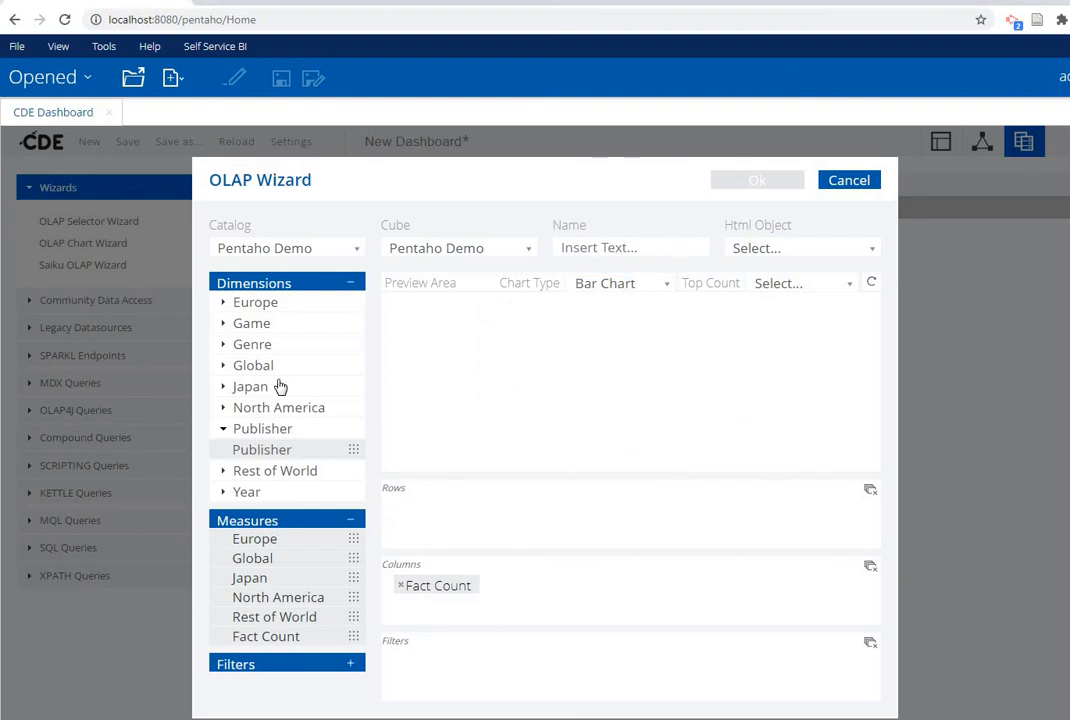
left_click(224, 344)
left_click_drag(356, 367, 569, 513)
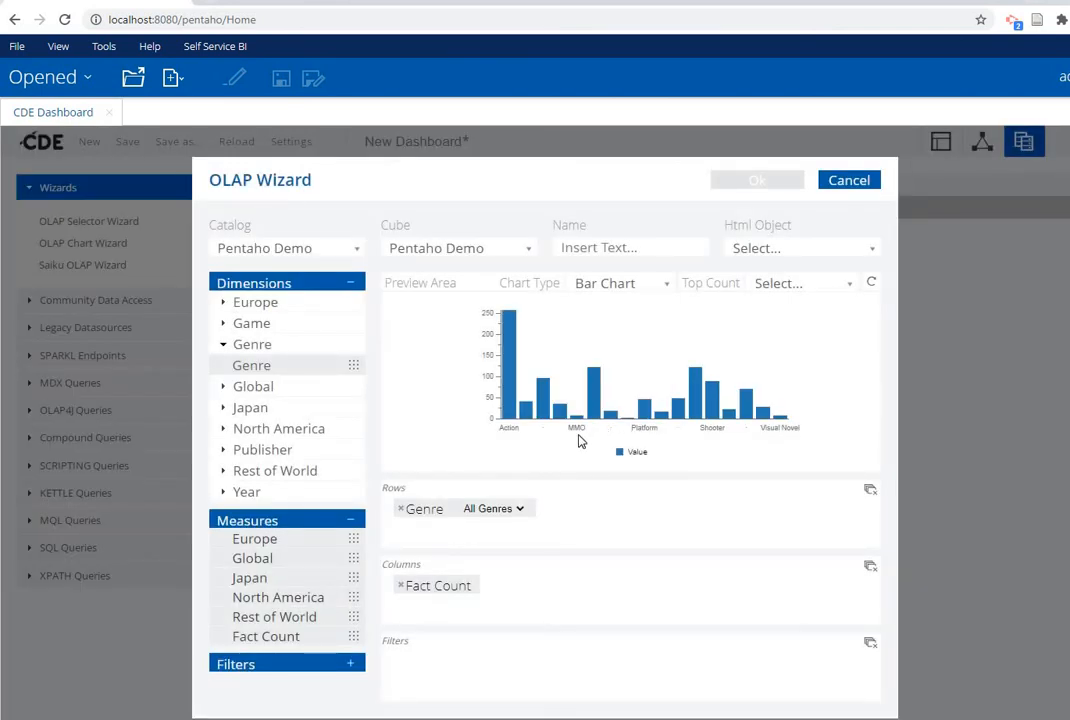
Step: Limit the genre chart to a top count of 15 and change its type to Line Chart
left_click(828, 290)
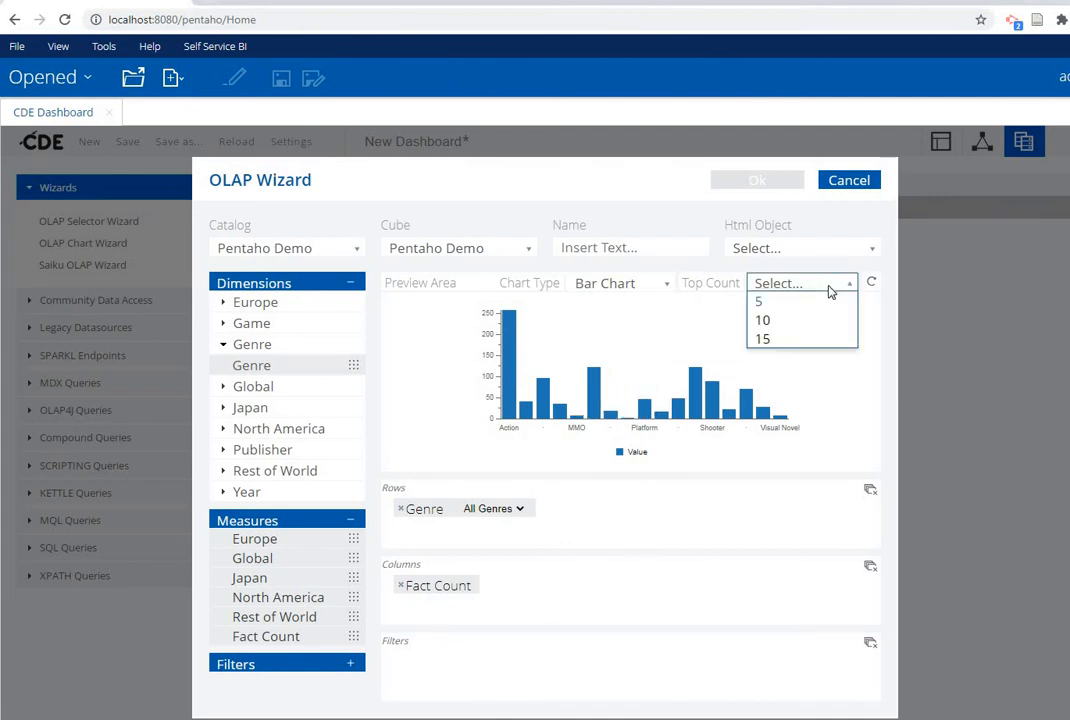
left_click(791, 341)
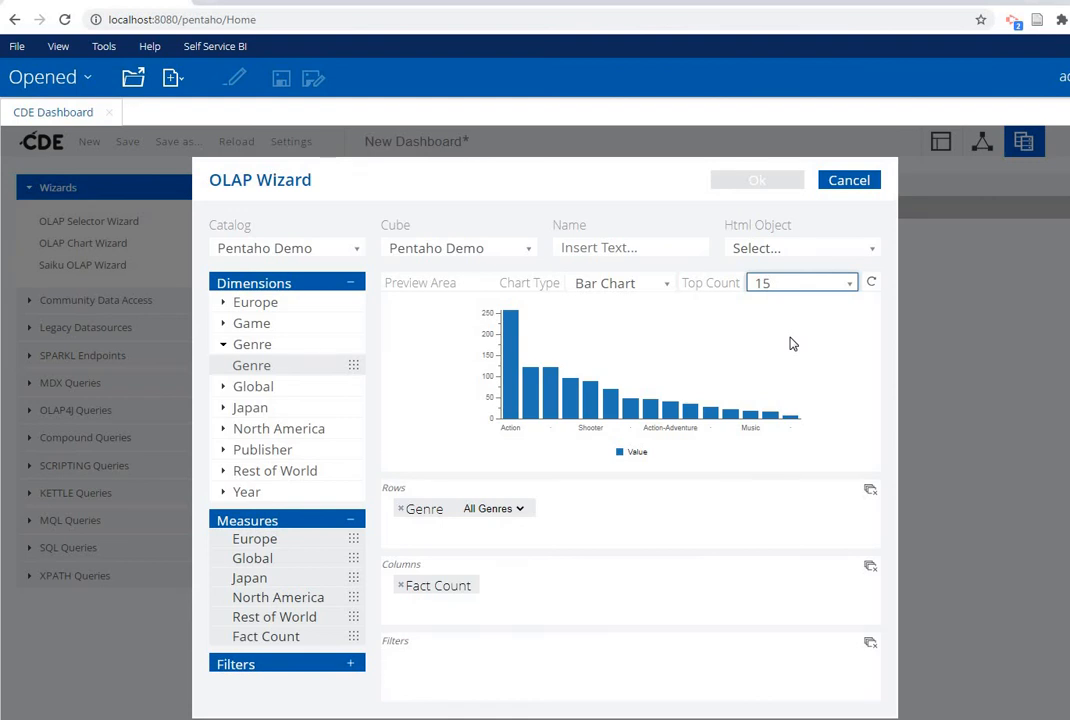
left_click(658, 287)
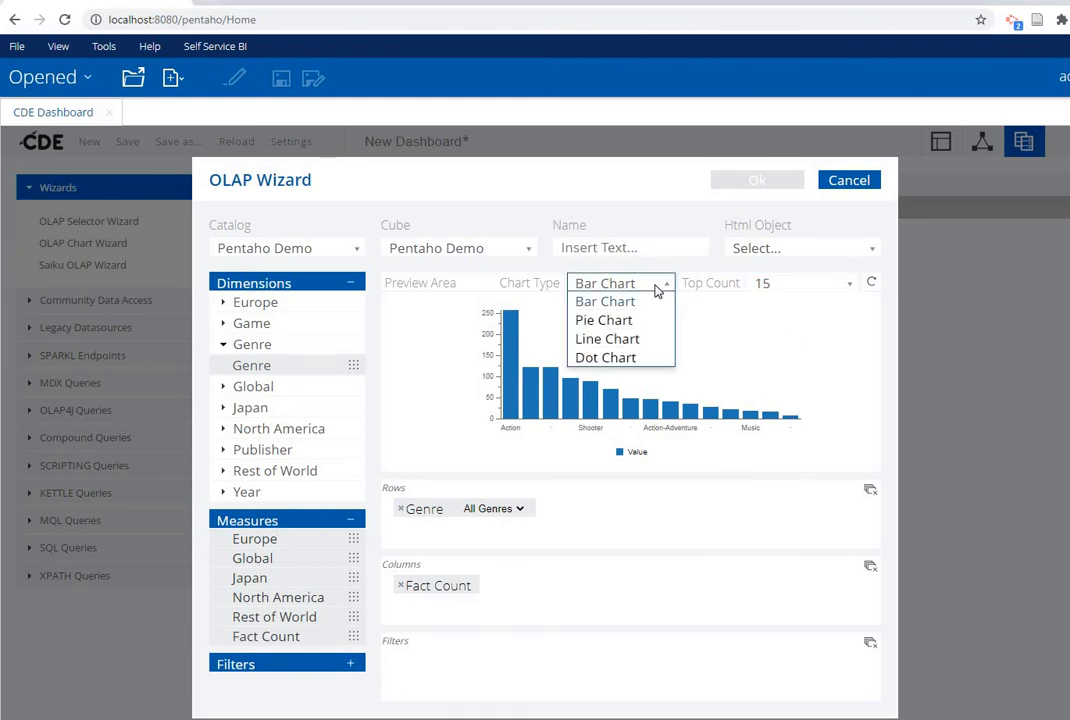
left_click(645, 340)
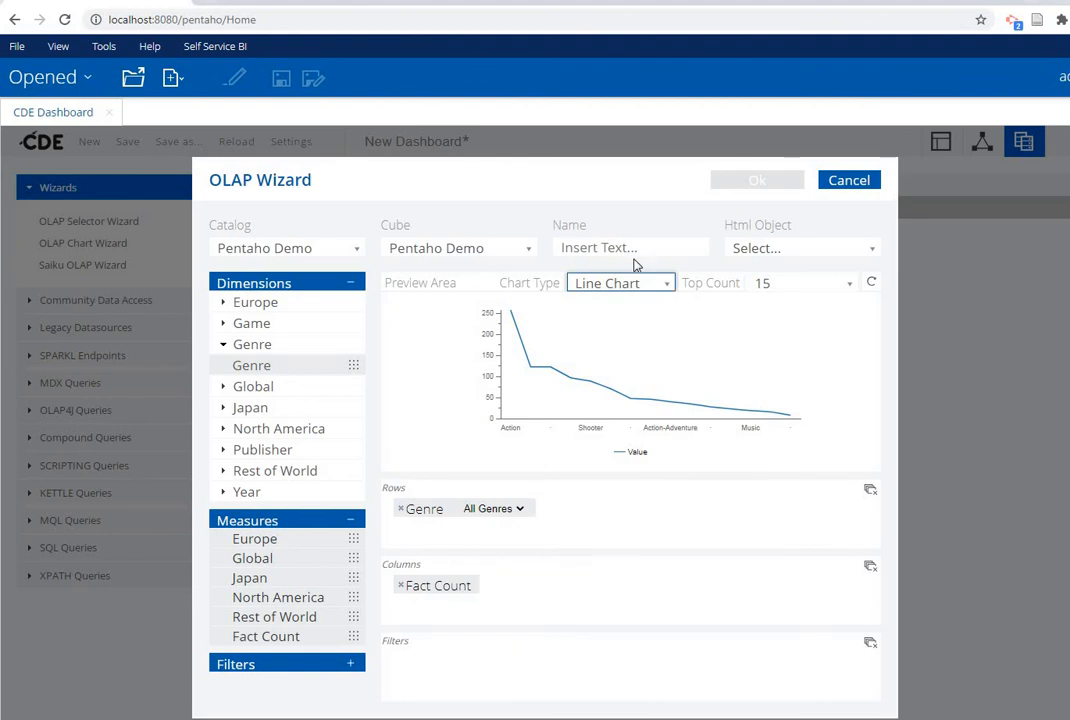
Step: Name the genre line chart "Pentaho Demo Report by Genre" and create it with its datasource query
left_click(601, 248)
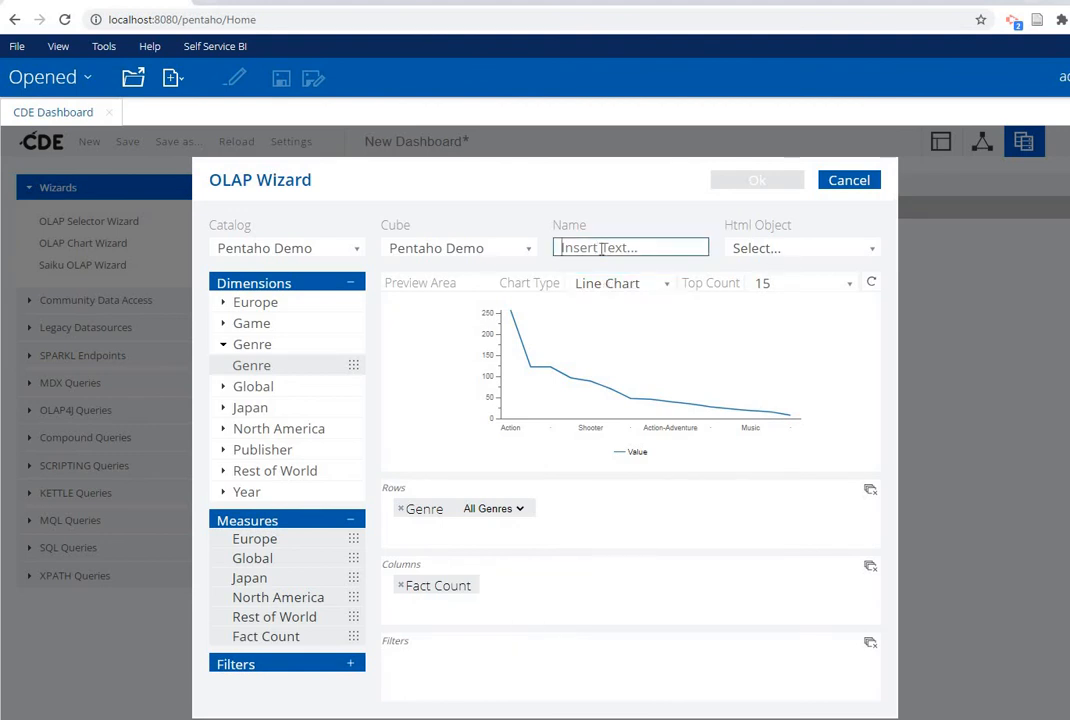
type("Pentaho ")
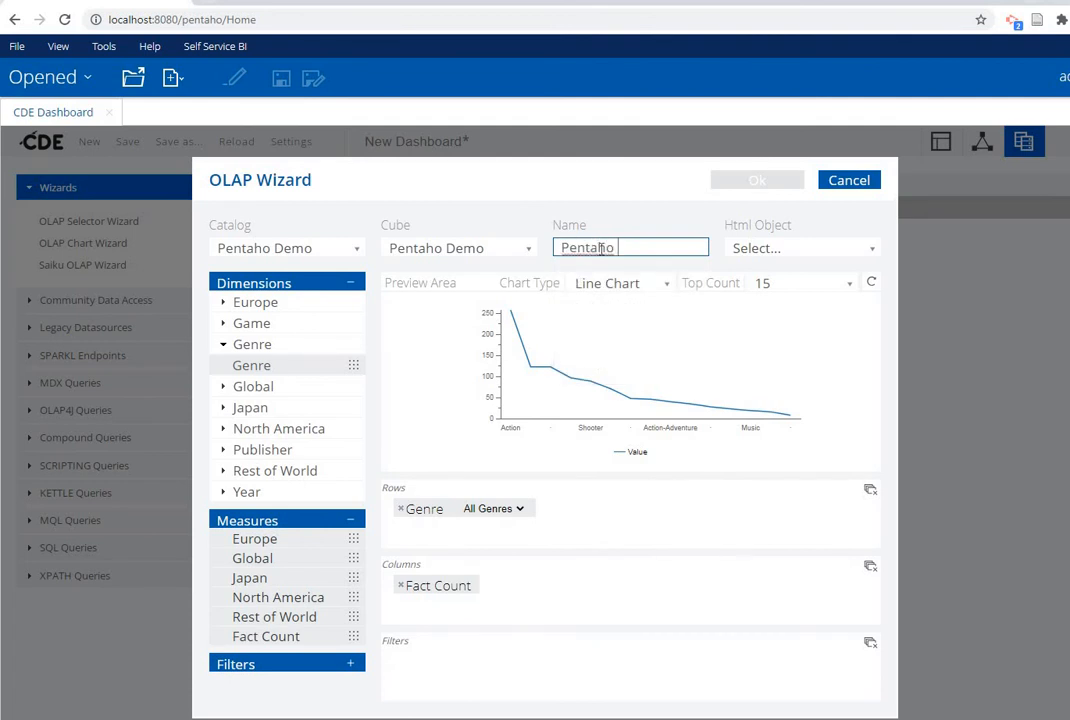
type("Demo Report by ")
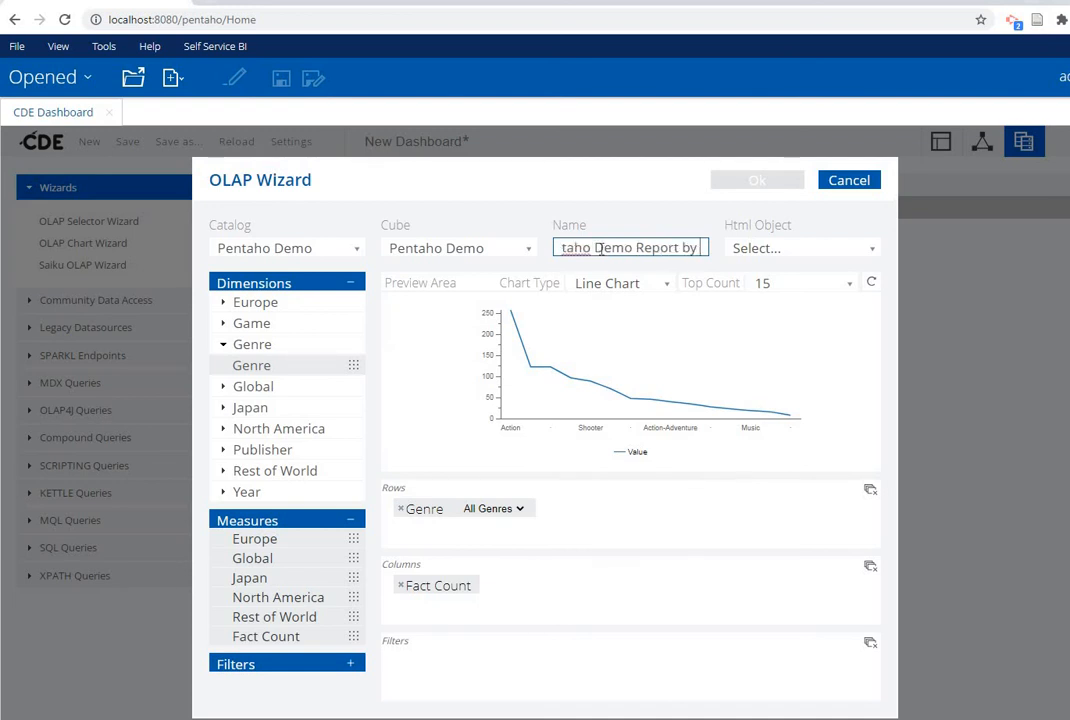
type("G")
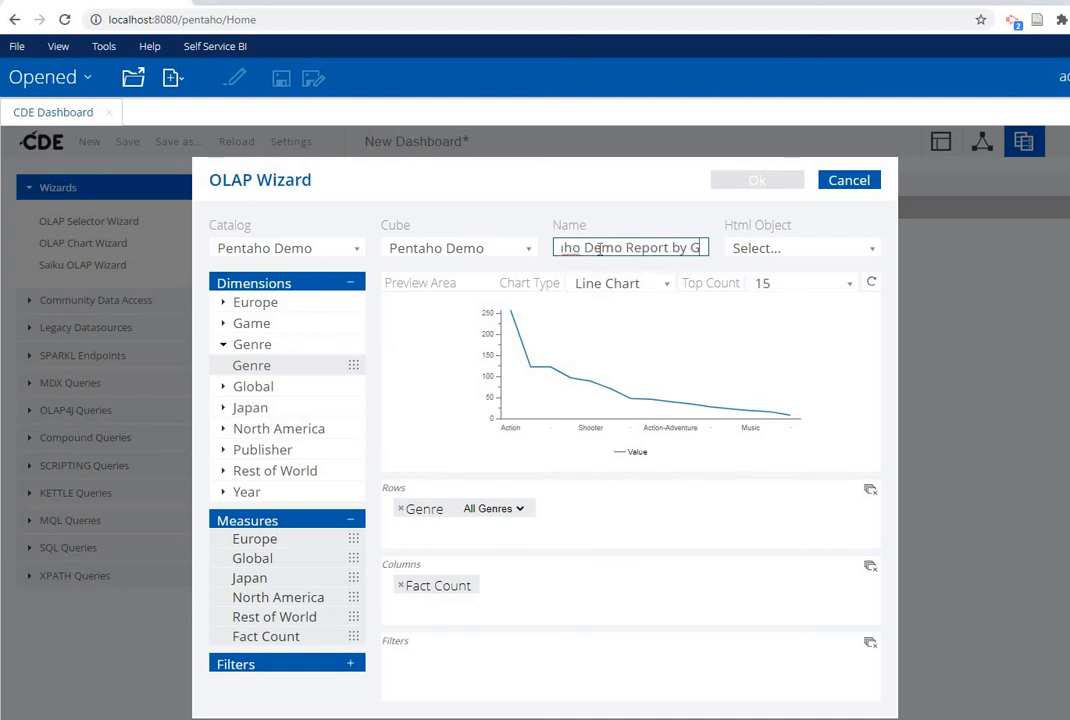
type("enre")
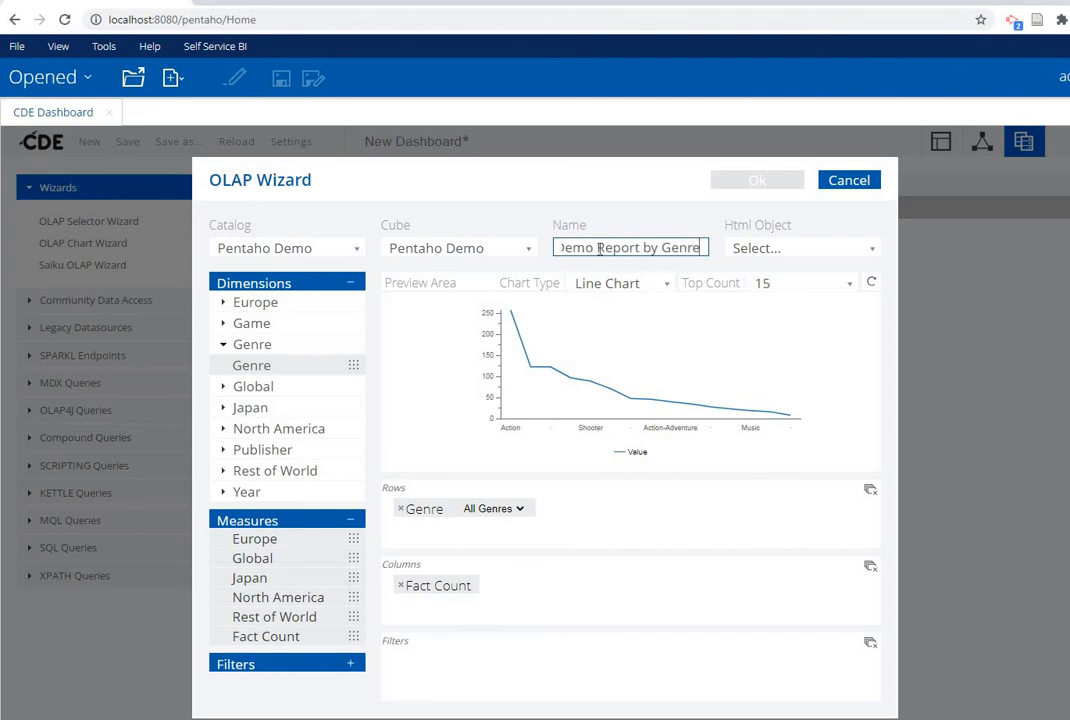
left_click(778, 247)
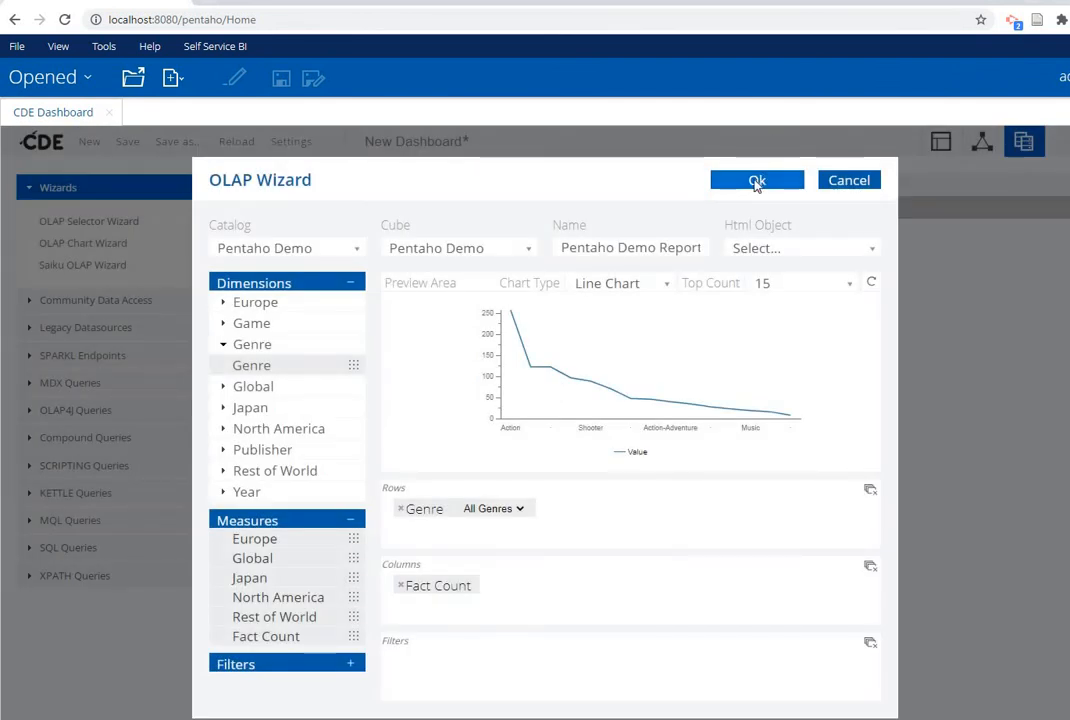
left_click(757, 181)
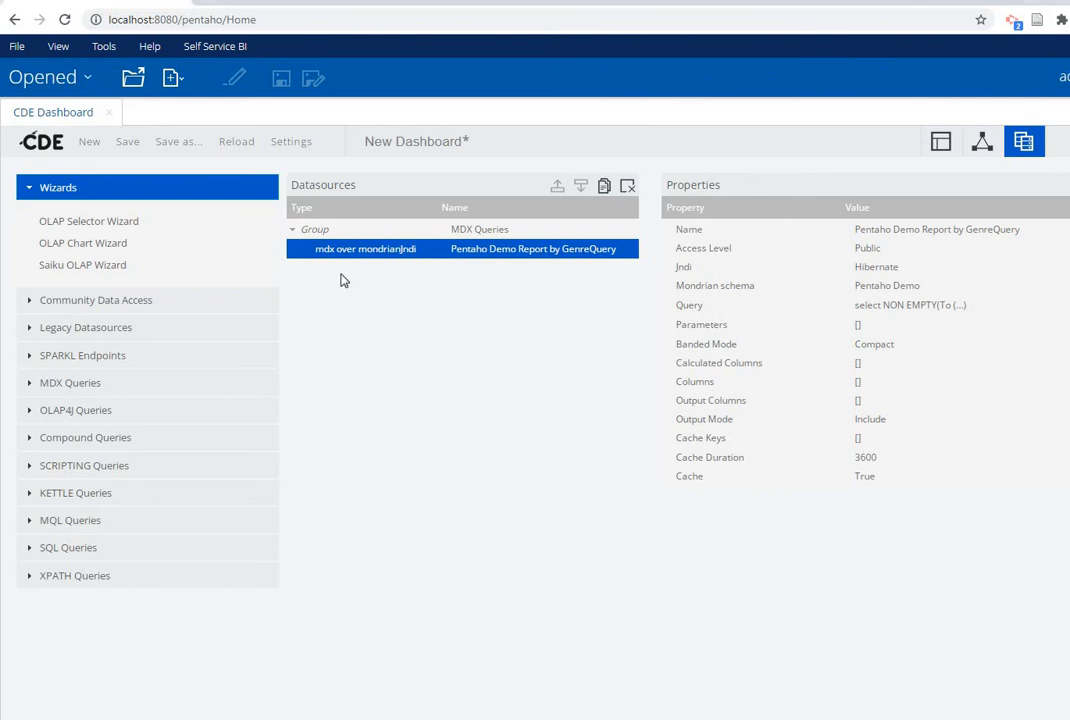
left_click(28, 551)
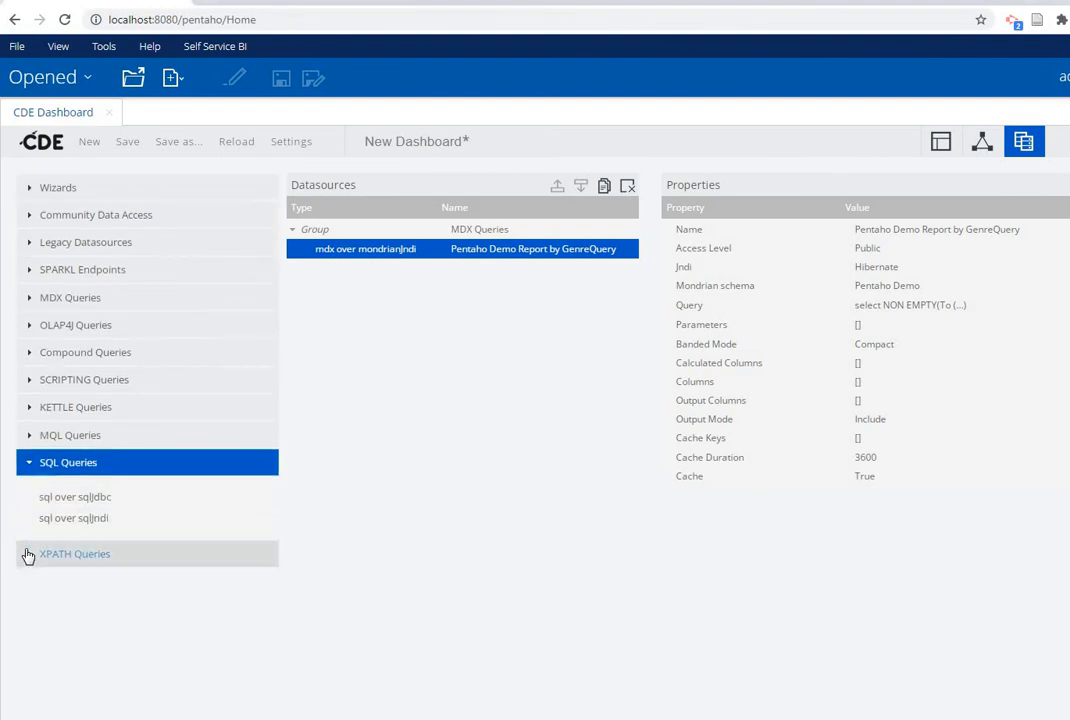
left_click(32, 418)
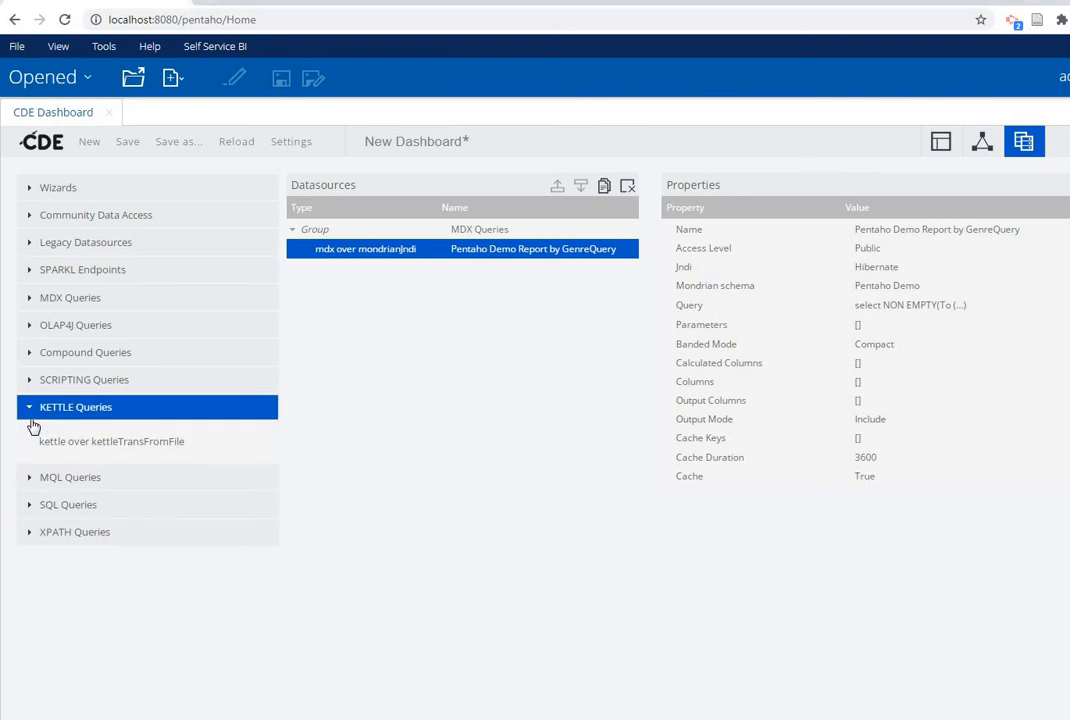